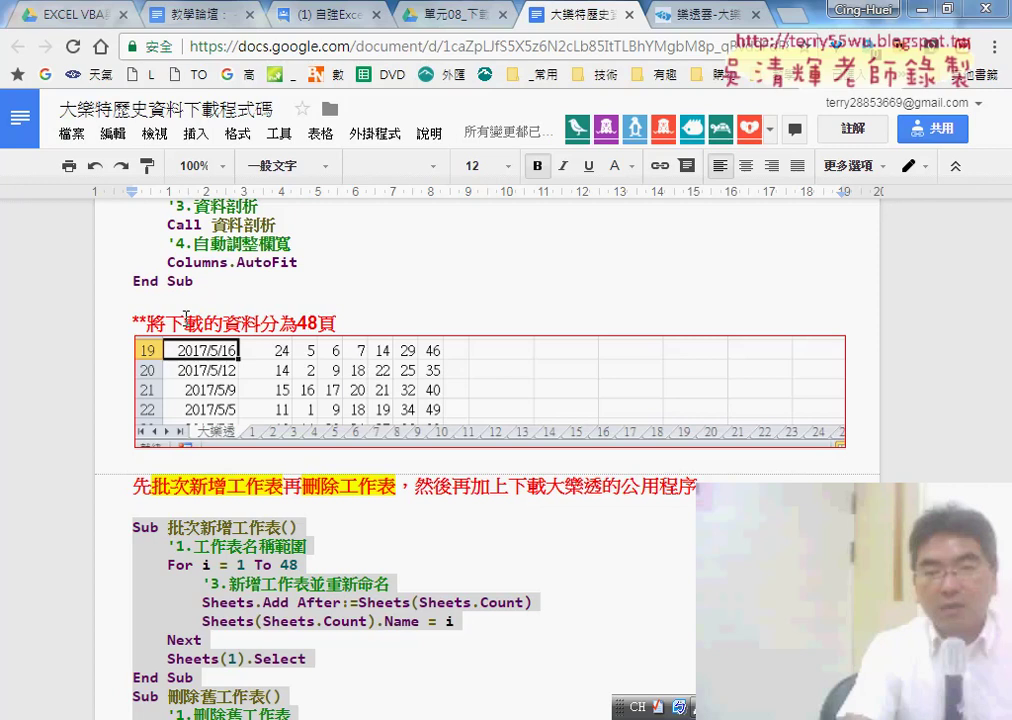
# Select the 批次新增工作表 and 刪除舊工作表 code blocks in the Google Doc and copy them
pyautogui.hotkey('shift', 'Left')
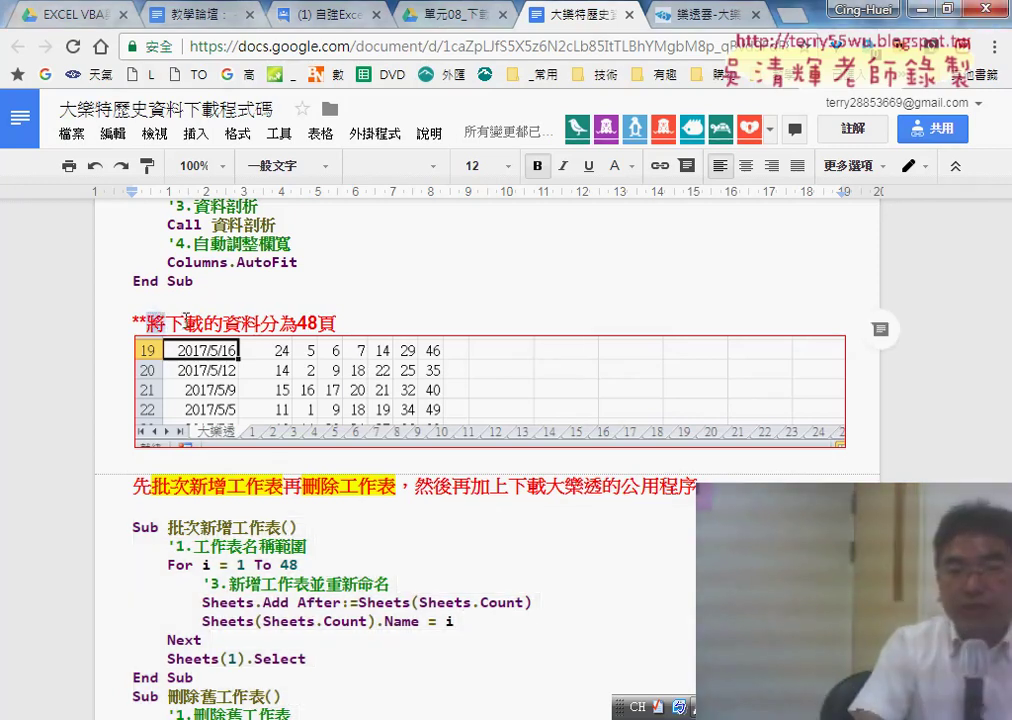
pyautogui.moveTo(185, 318); pyautogui.dragTo(306, 319)
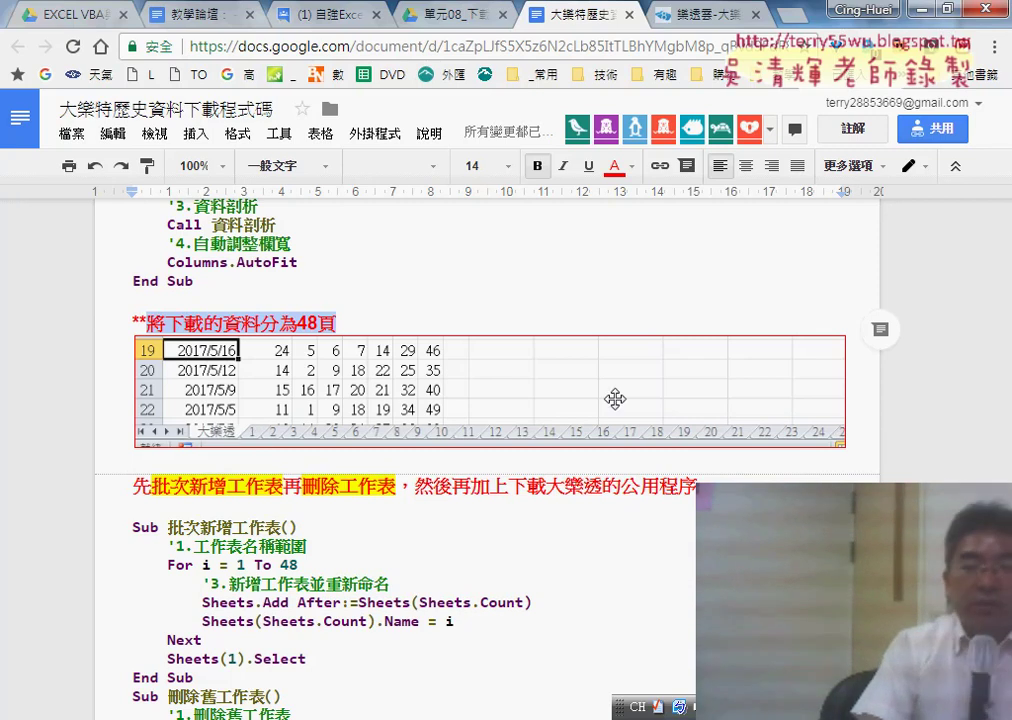
pyautogui.scroll(-3, 612, 400)
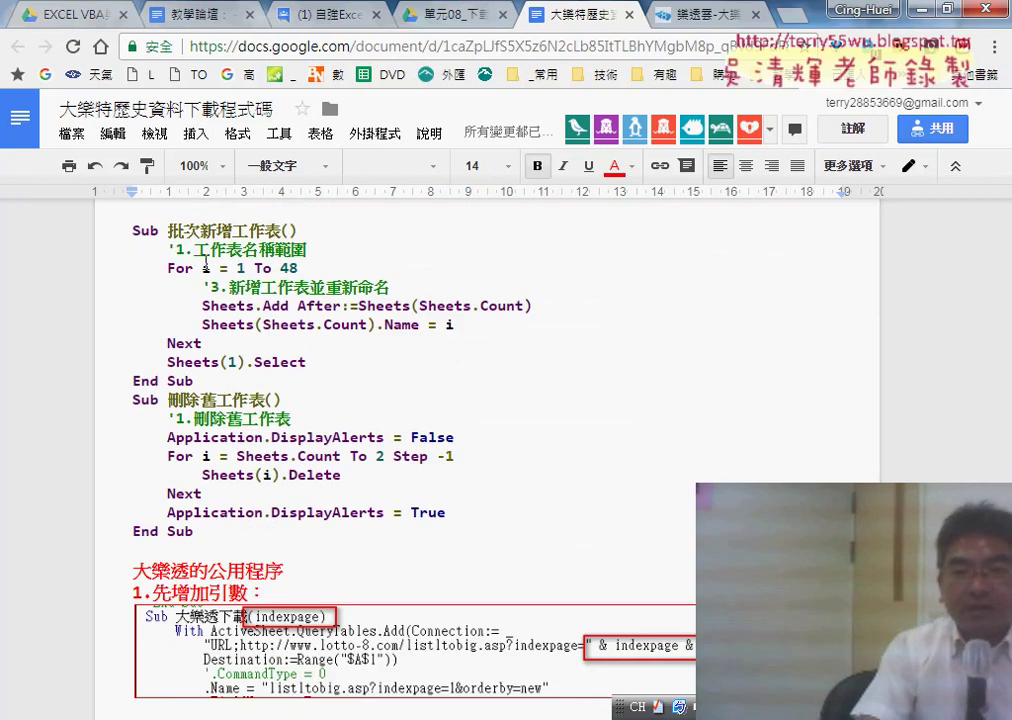
pyautogui.moveTo(133, 229); pyautogui.dragTo(289, 222)
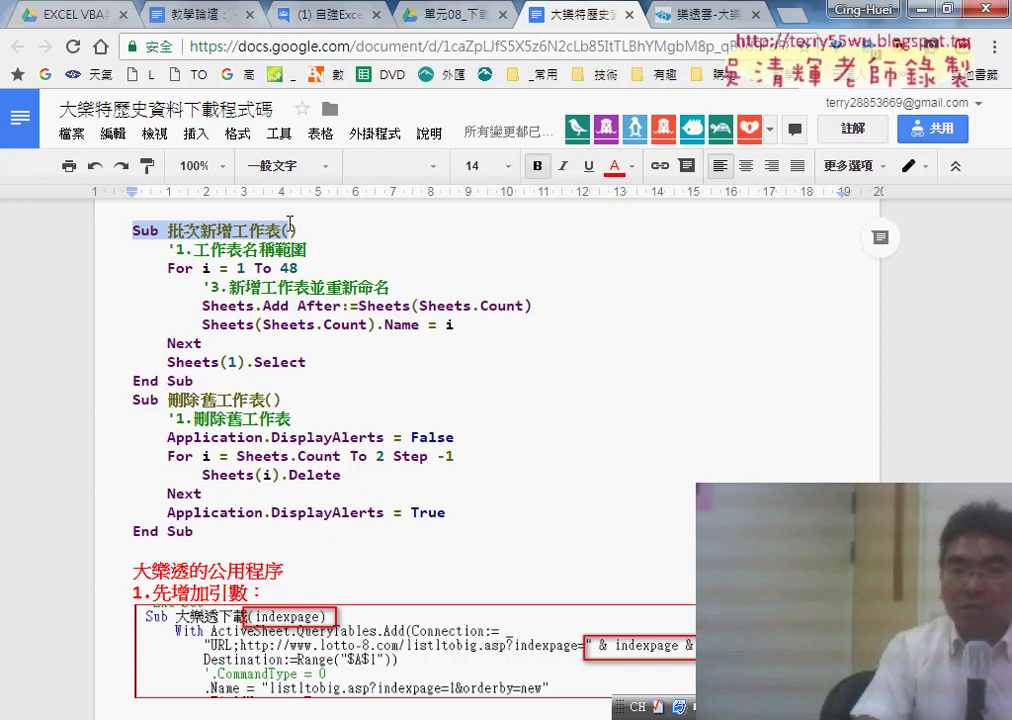
pyautogui.click(217, 232)
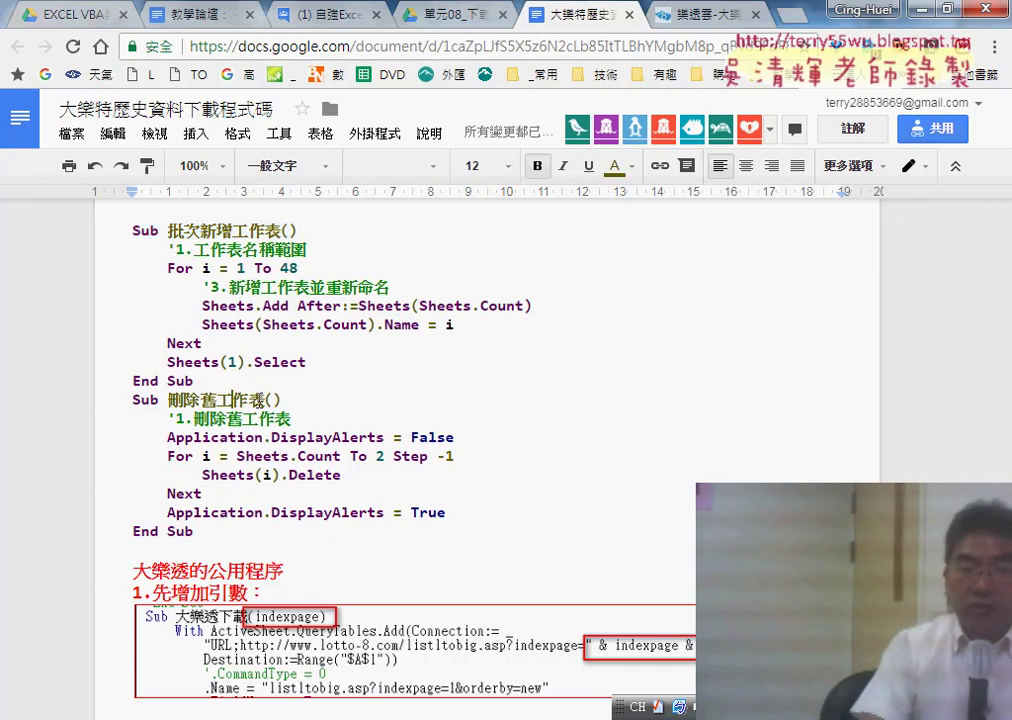
pyautogui.moveTo(133, 226)
pyautogui.mouseDown()
pyautogui.moveTo(303, 268)
pyautogui.moveTo(280, 268)
pyautogui.mouseUp()
pyautogui.moveTo(195, 531); pyautogui.dragTo(118, 229)
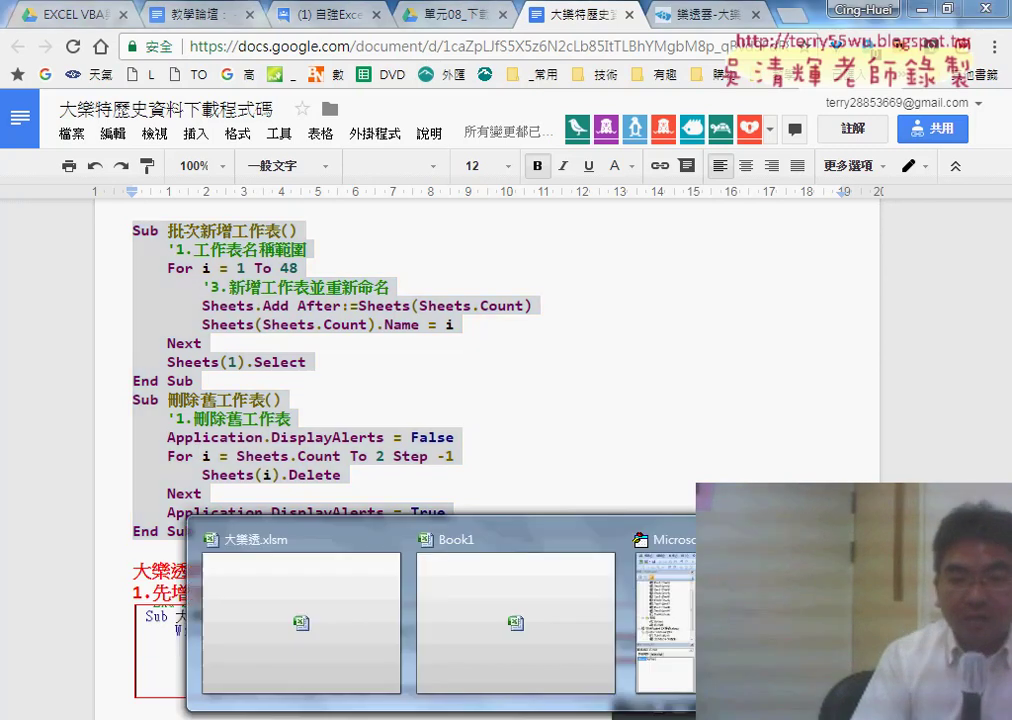
# Paste both subs below the last End Sub in Module2, then minimize Chrome
pyautogui.click(621, 549)
pyautogui.scroll(-1, 578, 580)
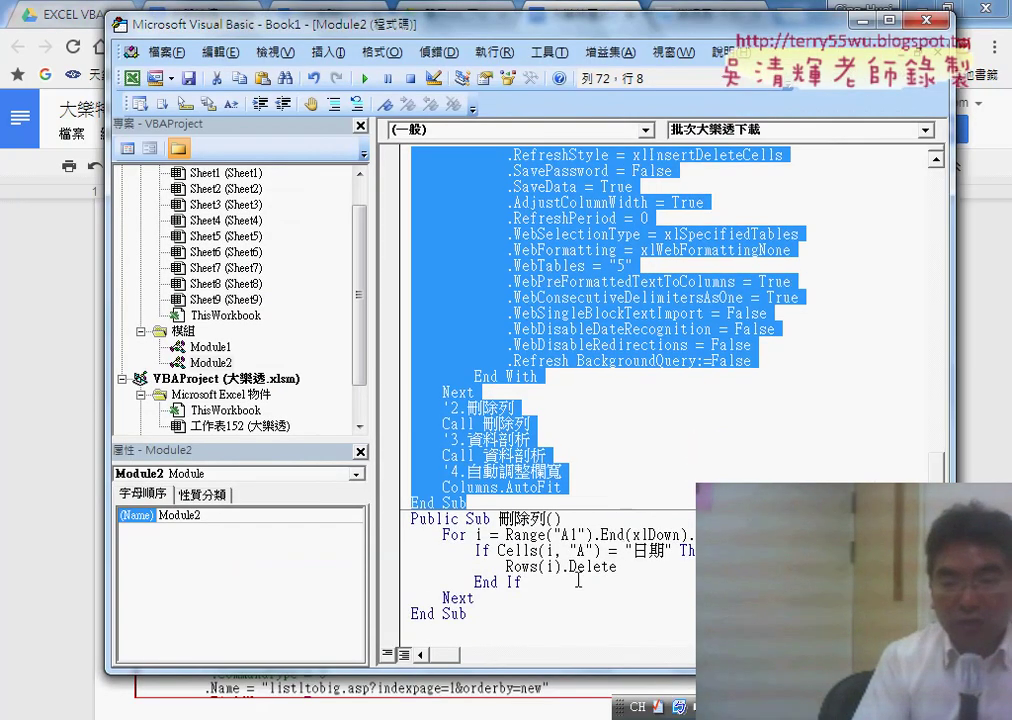
pyautogui.click(465, 628)
pyautogui.hotkey('ctrl', 'End')
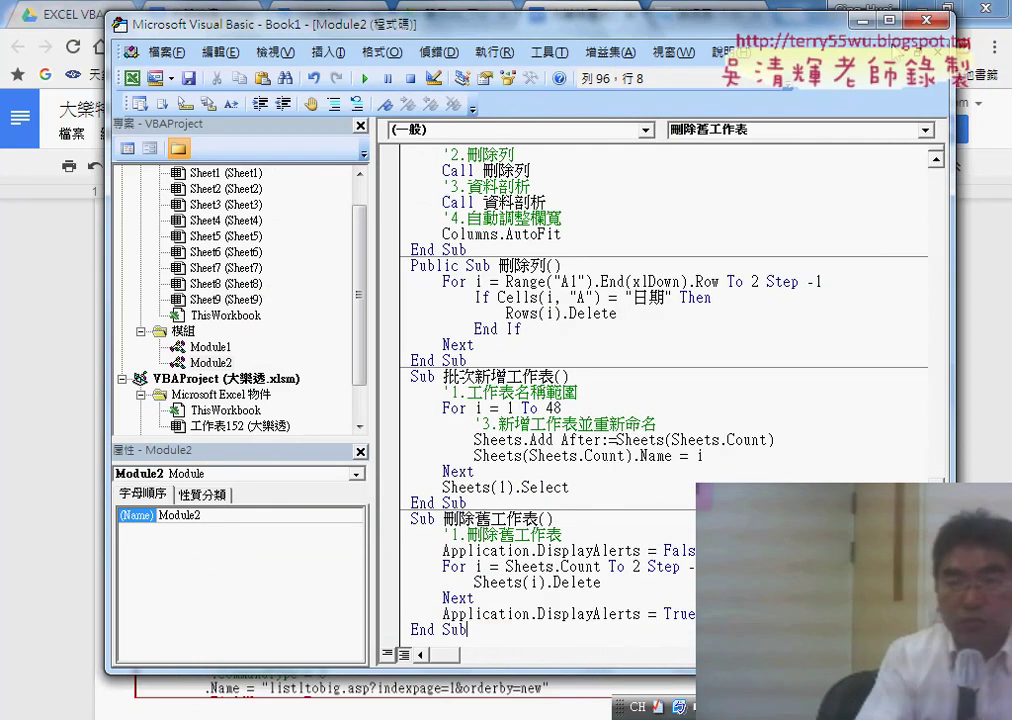
pyautogui.click(787, 10)
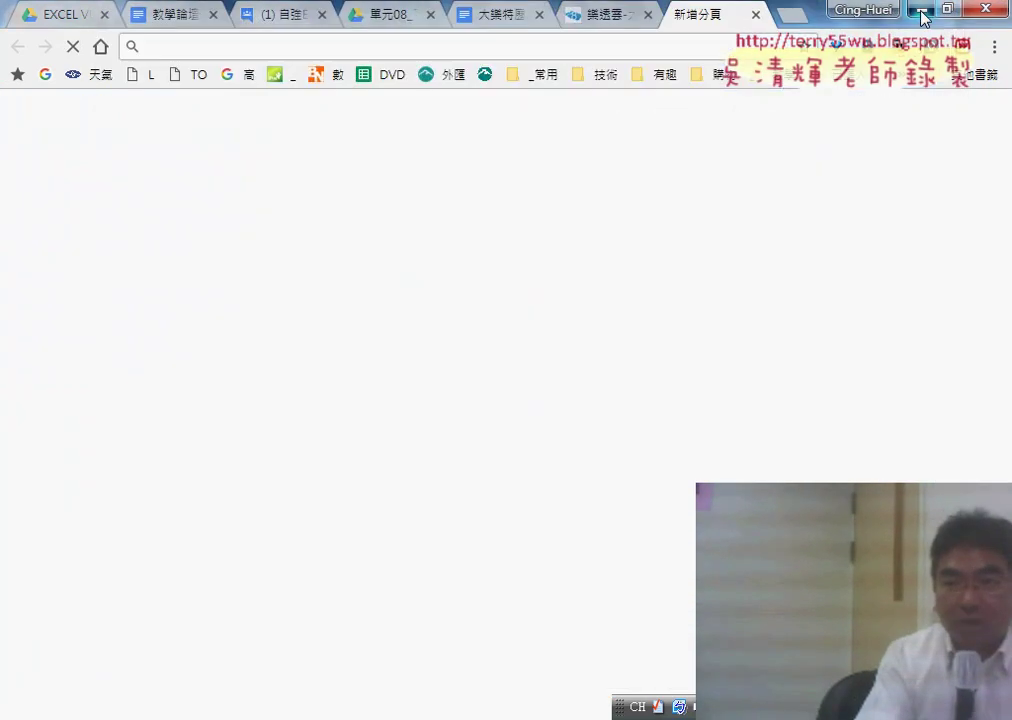
pyautogui.click(921, 12)
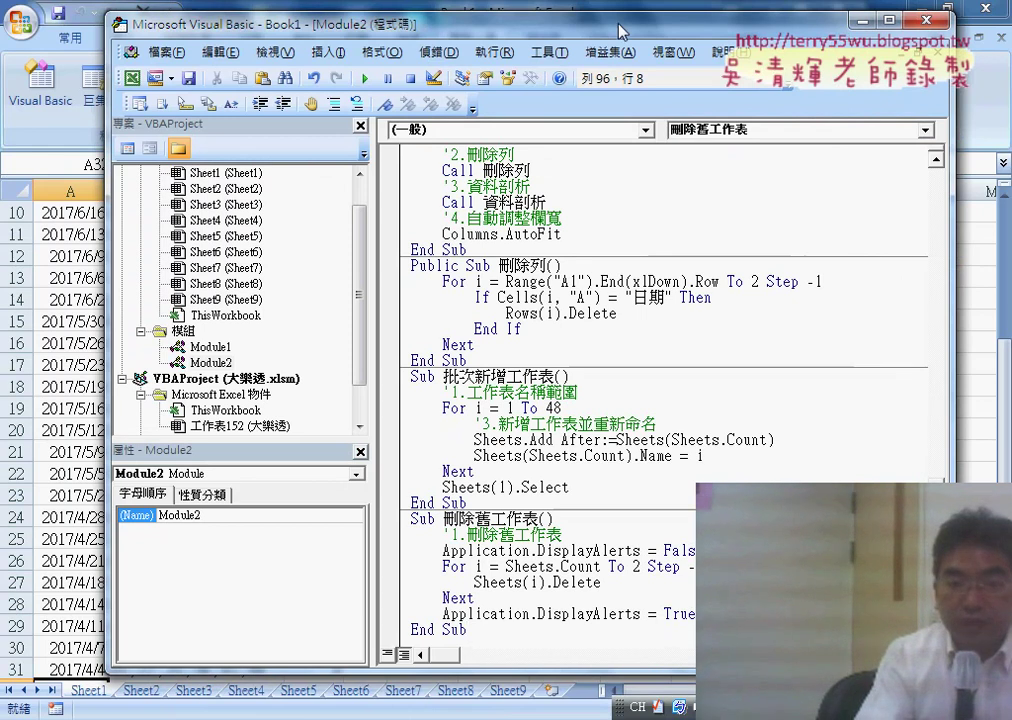
pyautogui.moveTo(489, 18); pyautogui.dragTo(509, 12)
pyautogui.scroll(-1, 623, 373)
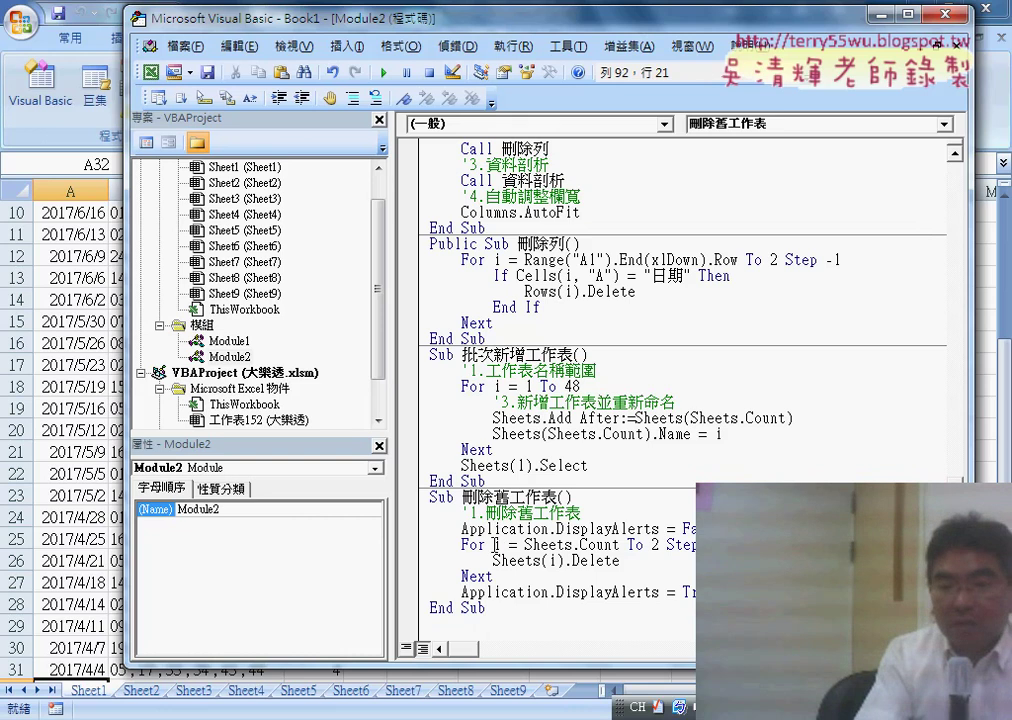
pyautogui.moveTo(519, 544); pyautogui.dragTo(582, 544)
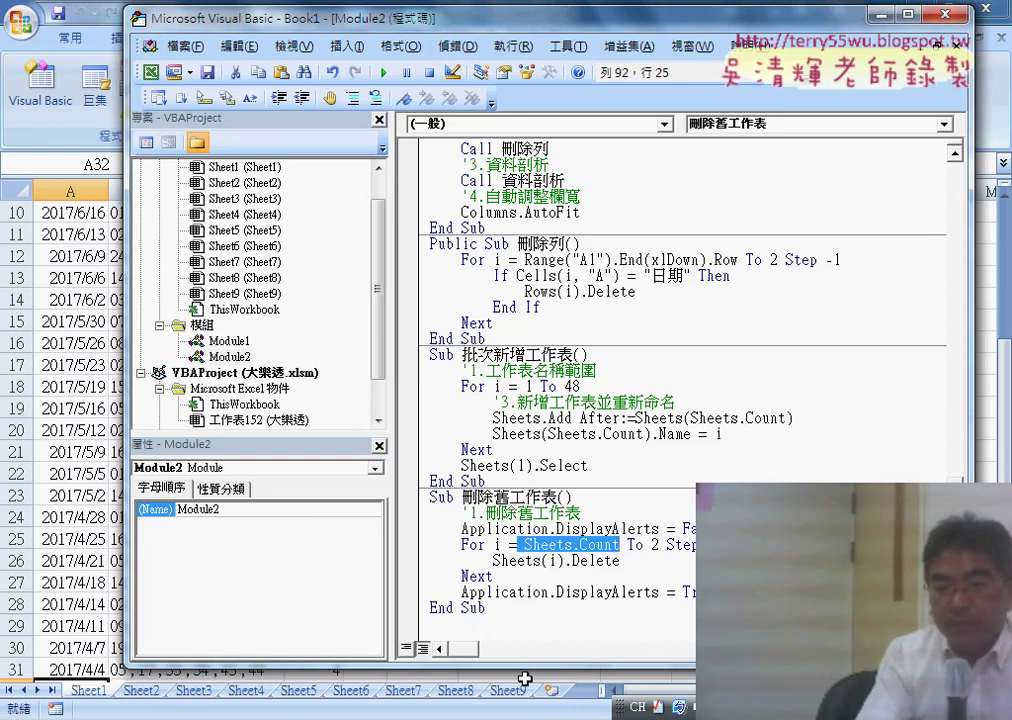
pyautogui.doubleClick(656, 544)
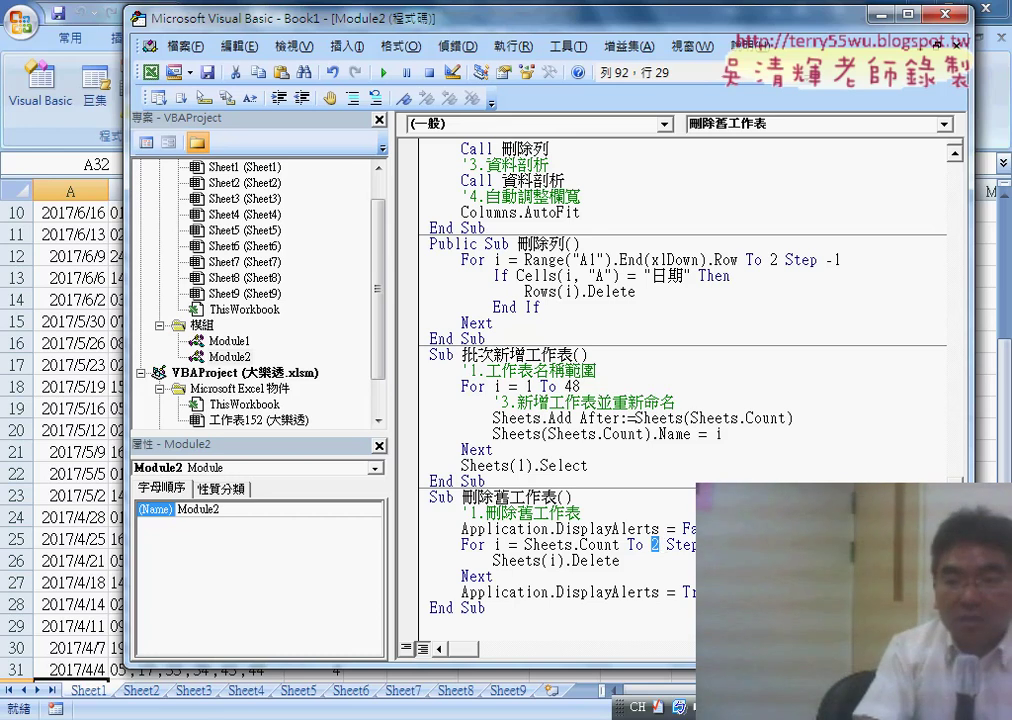
pyautogui.moveTo(698, 545); pyautogui.dragTo(676, 547)
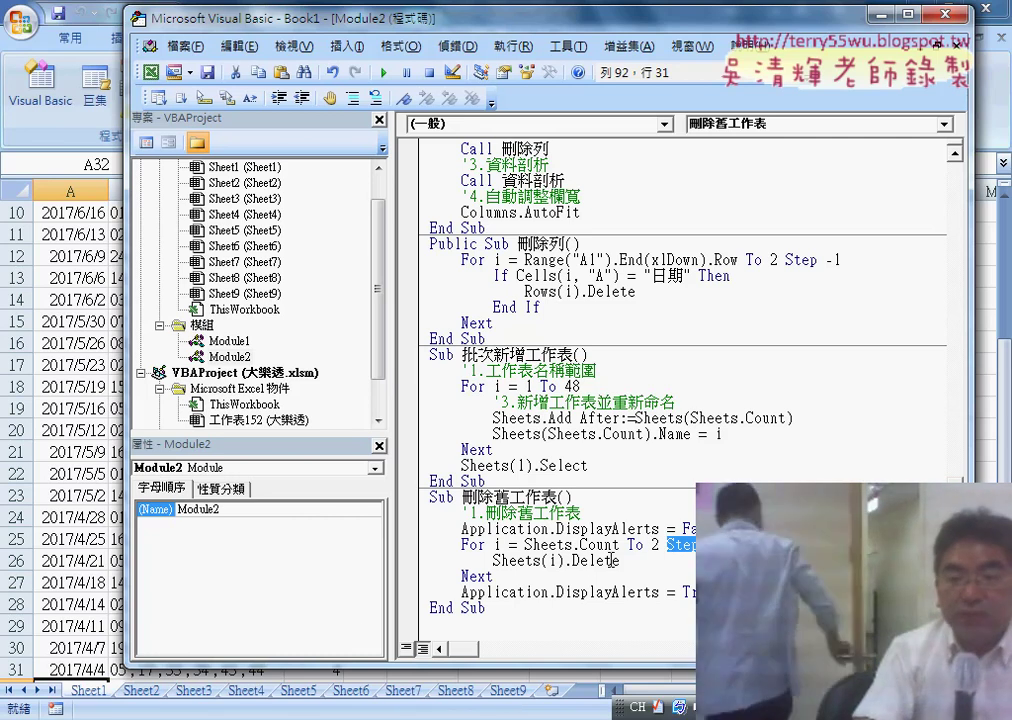
pyautogui.moveTo(467, 528); pyautogui.dragTo(659, 528)
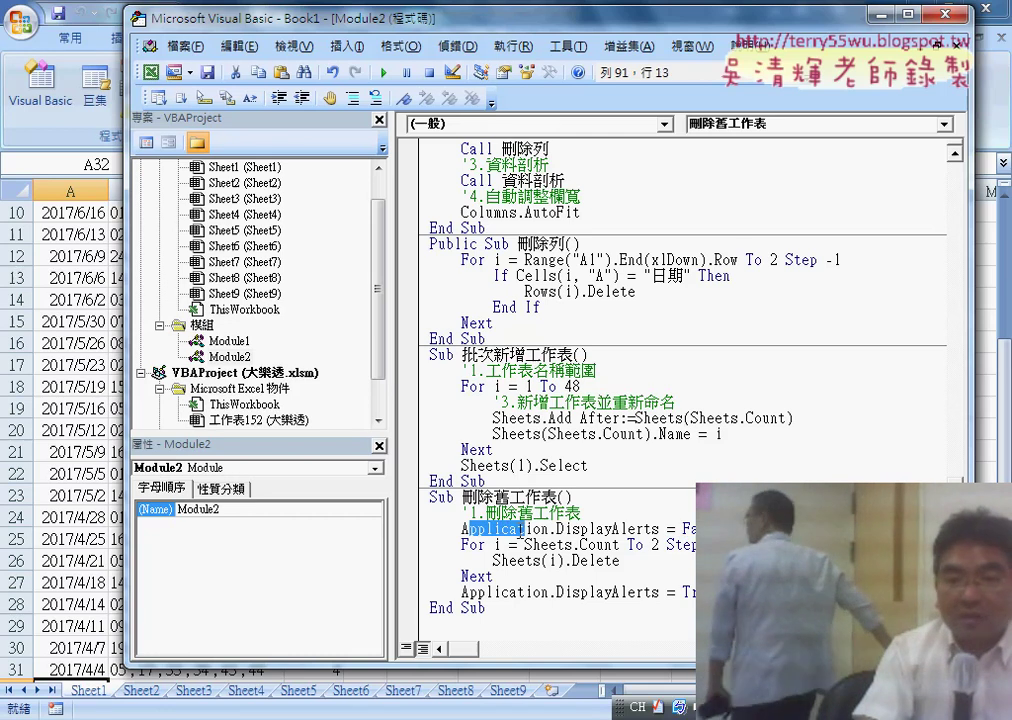
pyautogui.click(669, 528)
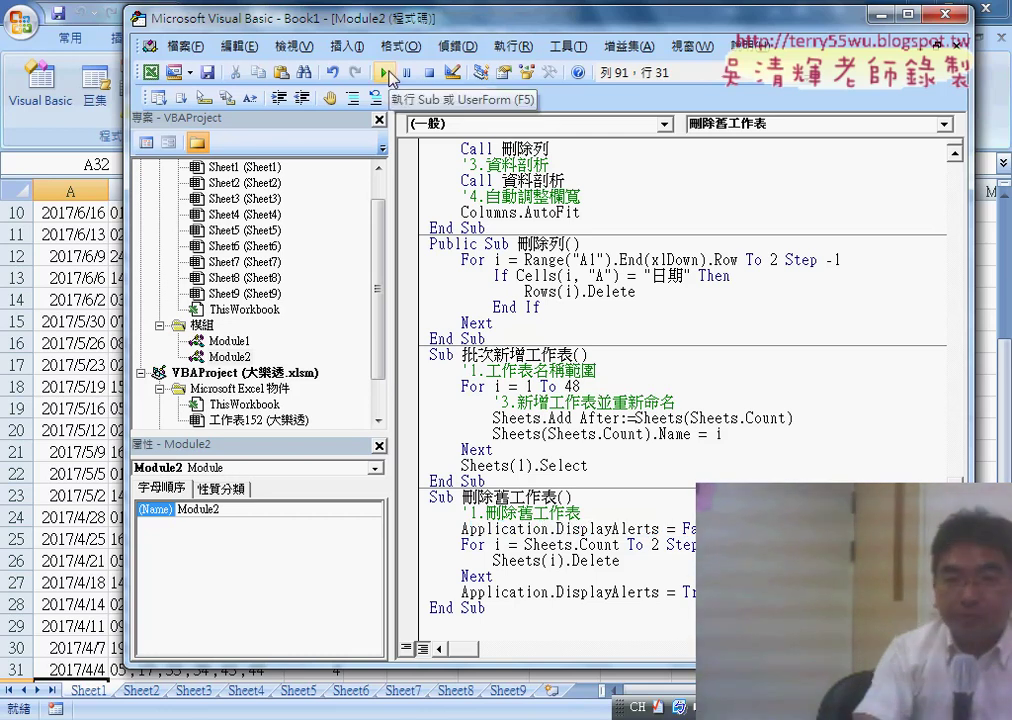
# Write the 1 To 48 loop using Sheets.Add After:=Sheets(Sheets.Count), naming each sheet i
pyautogui.click(385, 75)
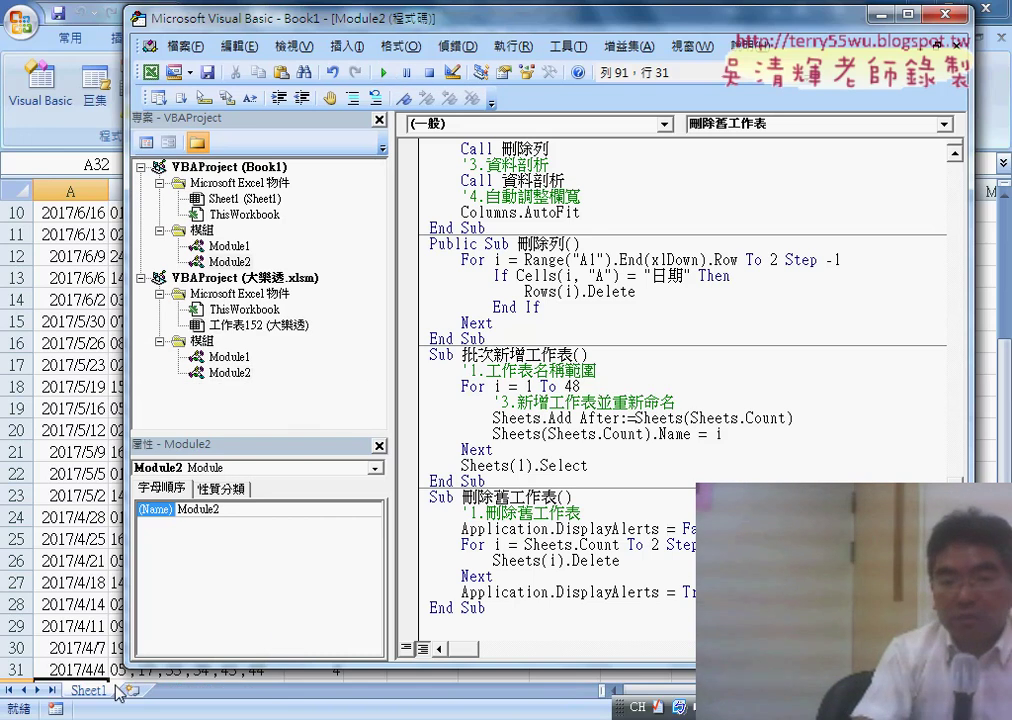
pyautogui.click(553, 418)
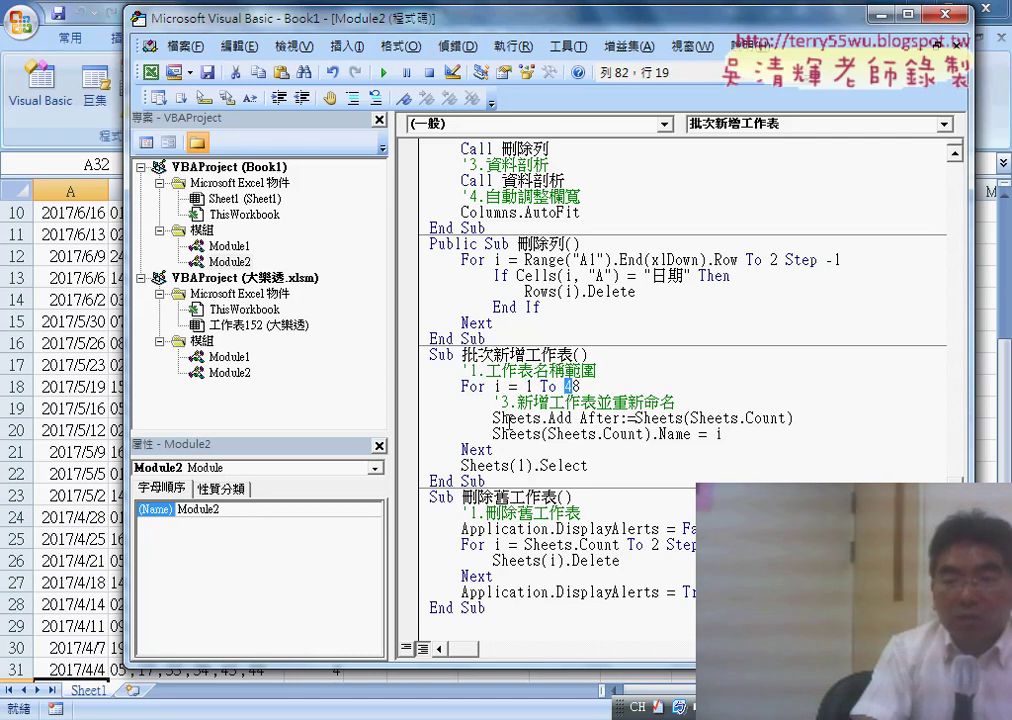
pyautogui.moveTo(493, 418); pyautogui.dragTo(531, 418)
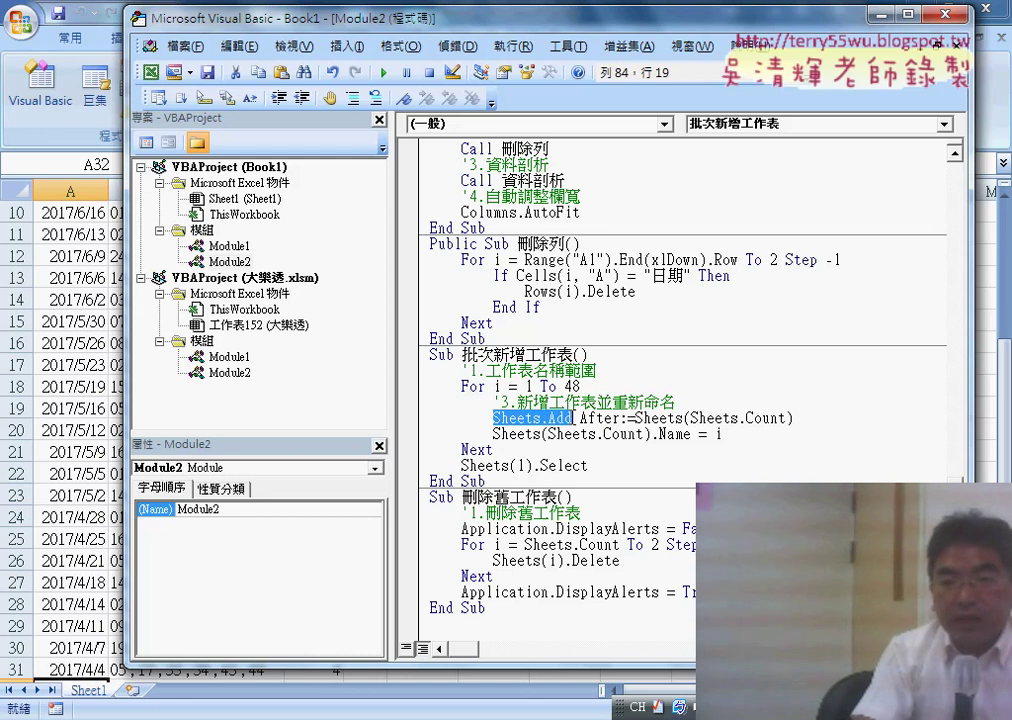
pyautogui.click(582, 418)
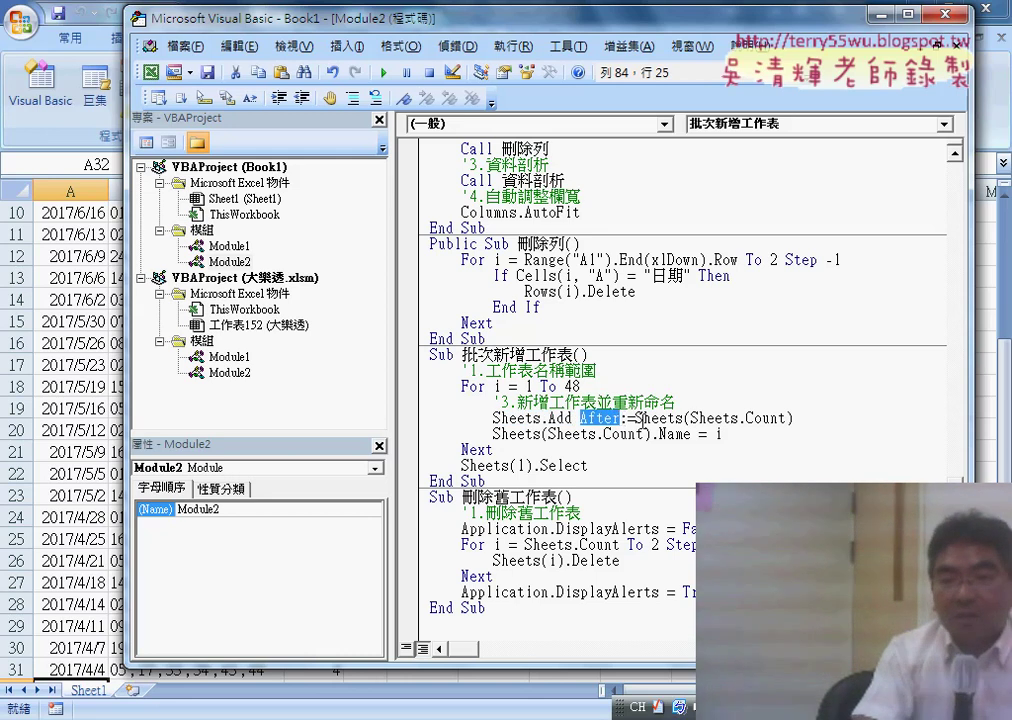
pyautogui.moveTo(628, 418); pyautogui.dragTo(713, 420)
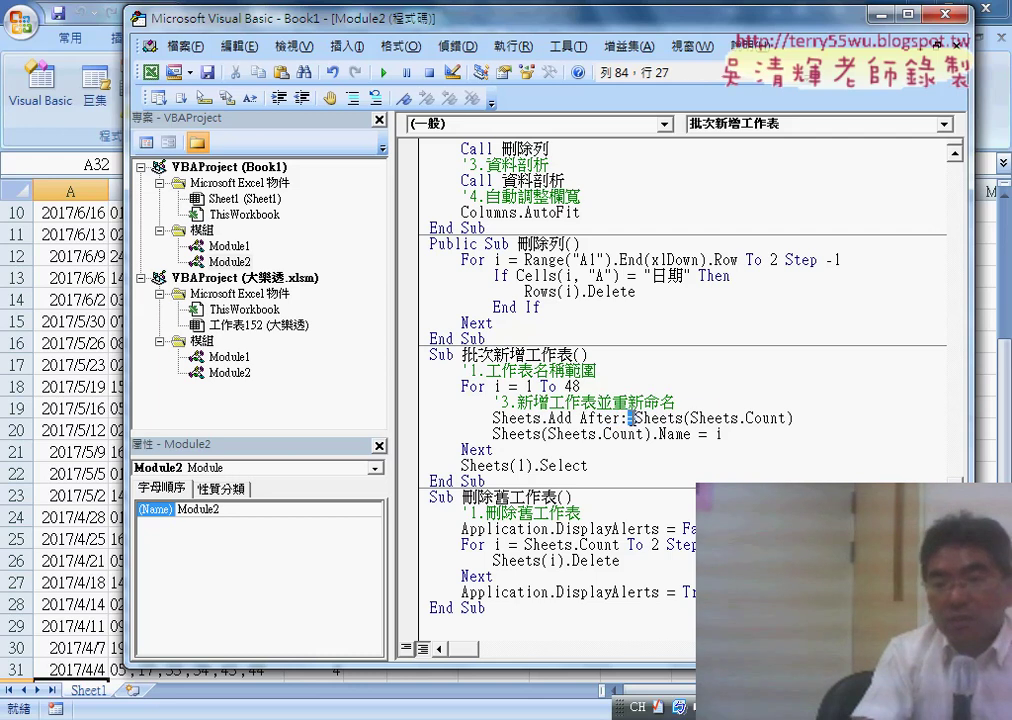
pyautogui.click(806, 421)
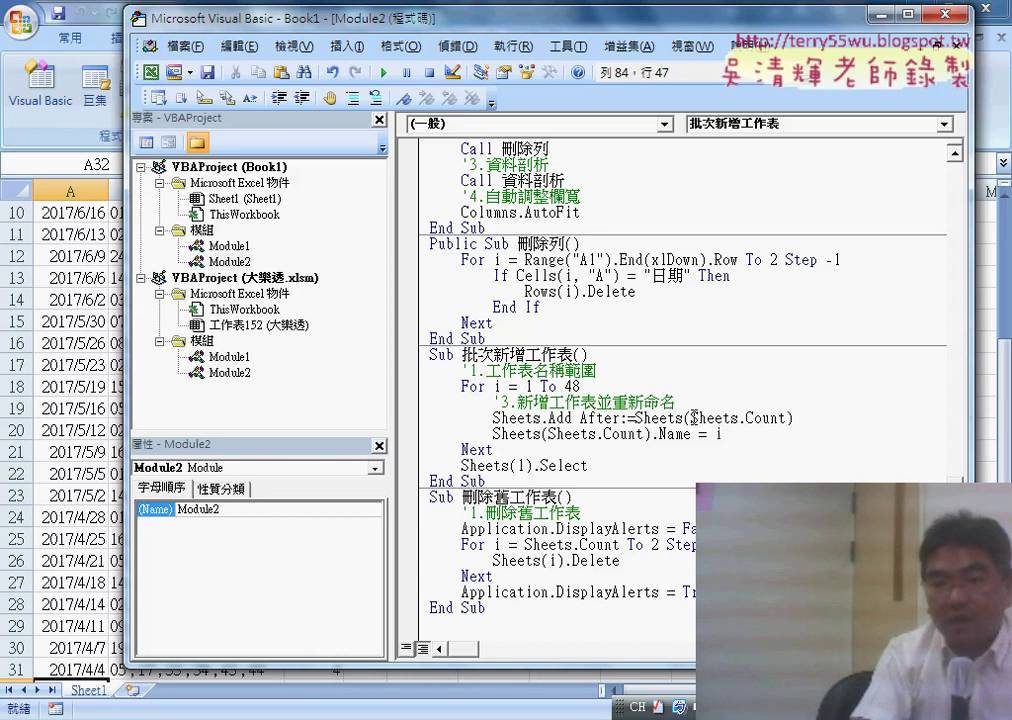
pyautogui.moveTo(692, 418); pyautogui.dragTo(789, 420)
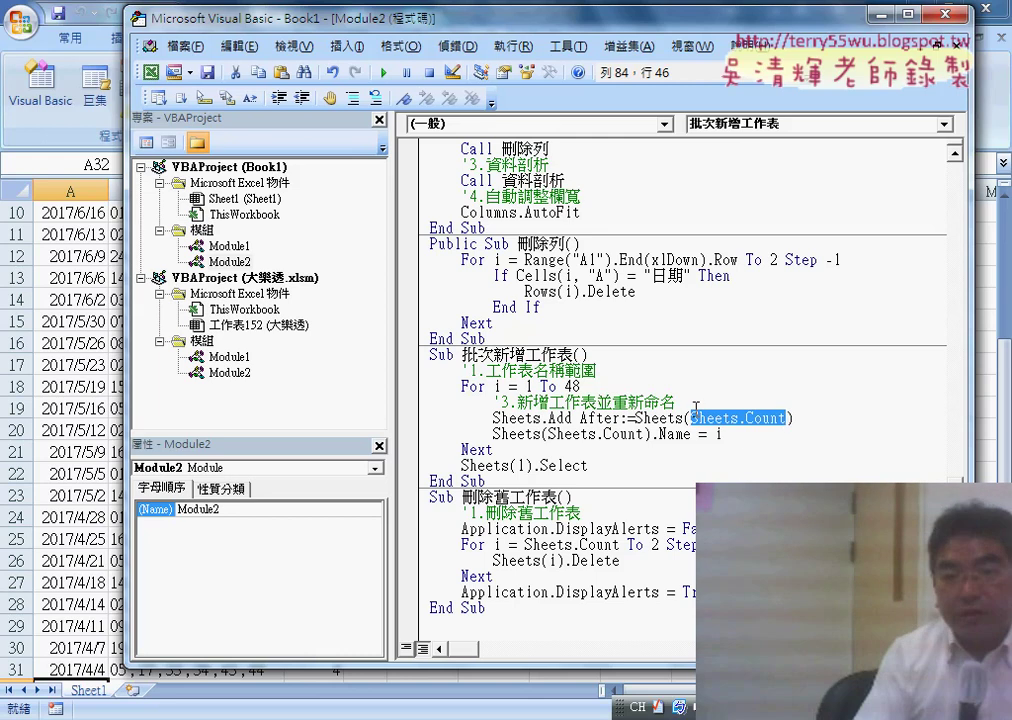
pyautogui.click(729, 434)
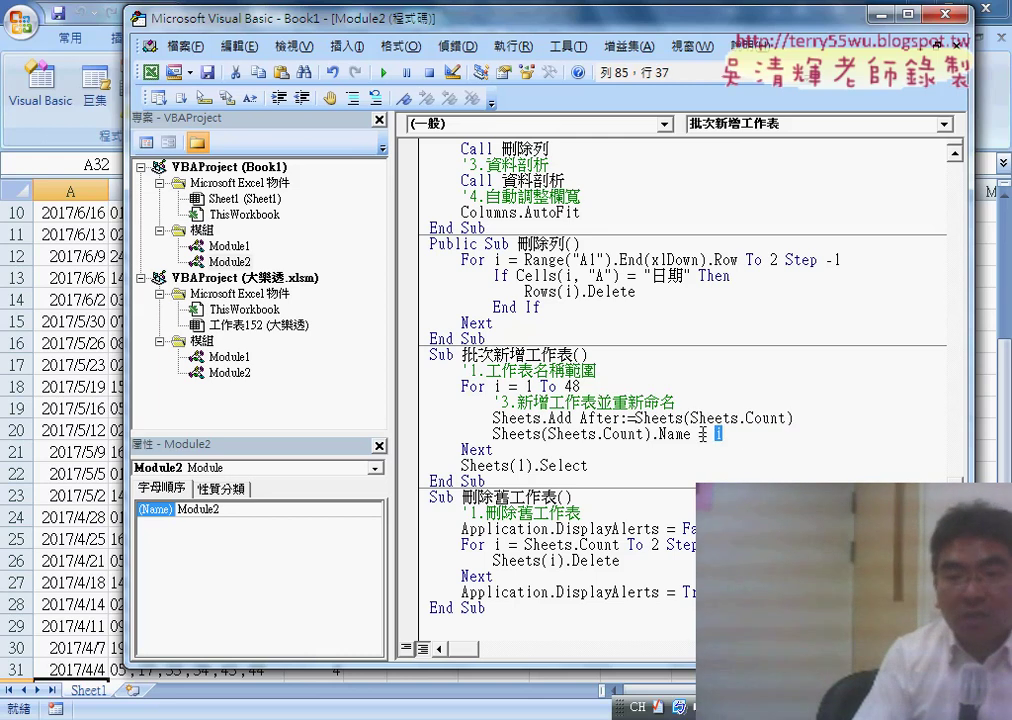
pyautogui.click(546, 387)
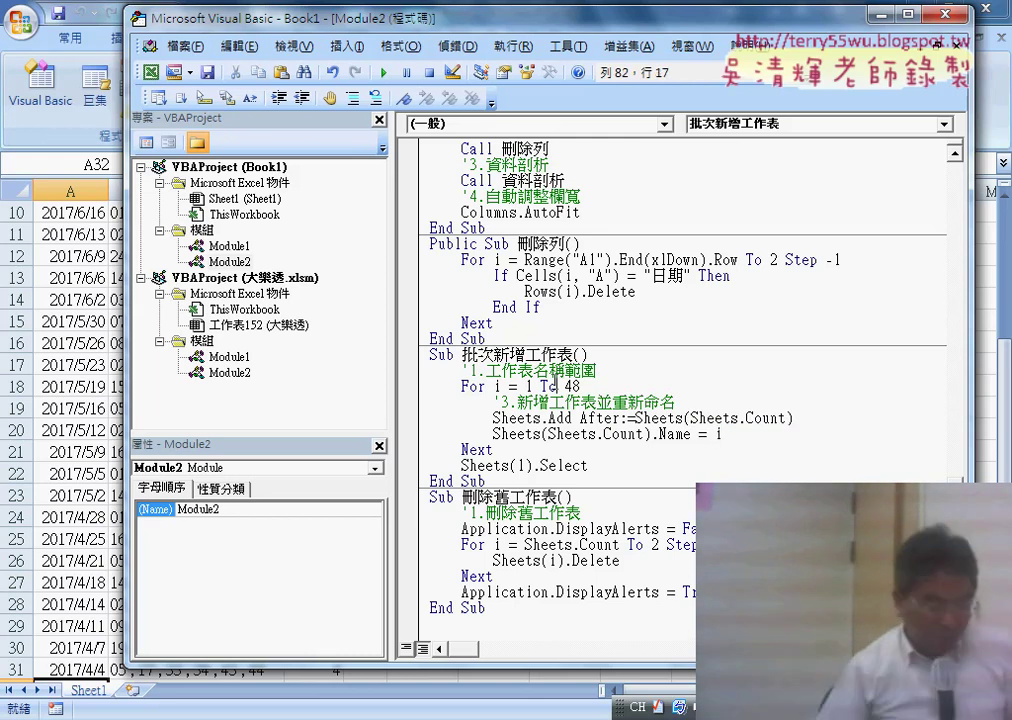
# Step through 批次新增工作表 with F8, then run it to create 48 numbered sheets and view them in Excel
pyautogui.press('F8')
pyautogui.press('F8')
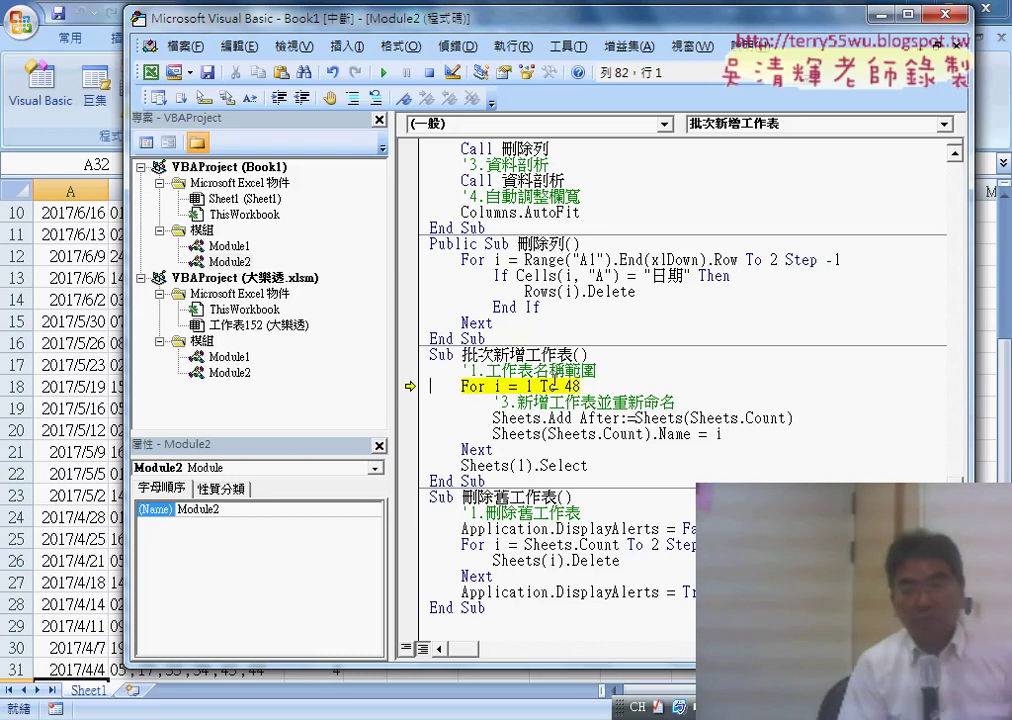
pyautogui.press('F8')
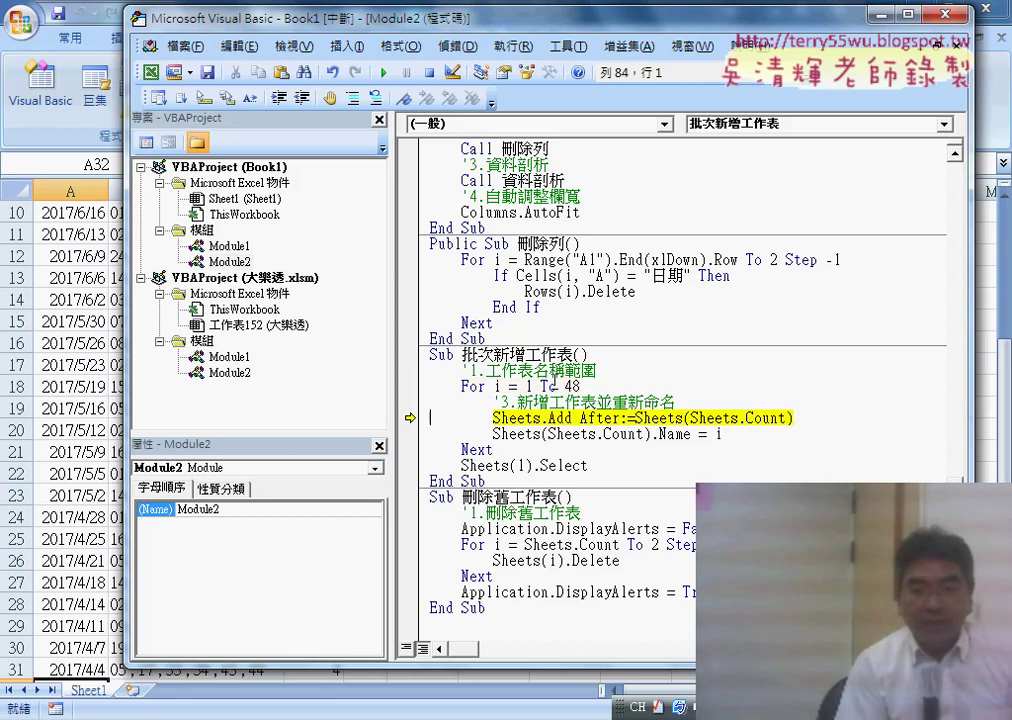
pyautogui.press('F8')
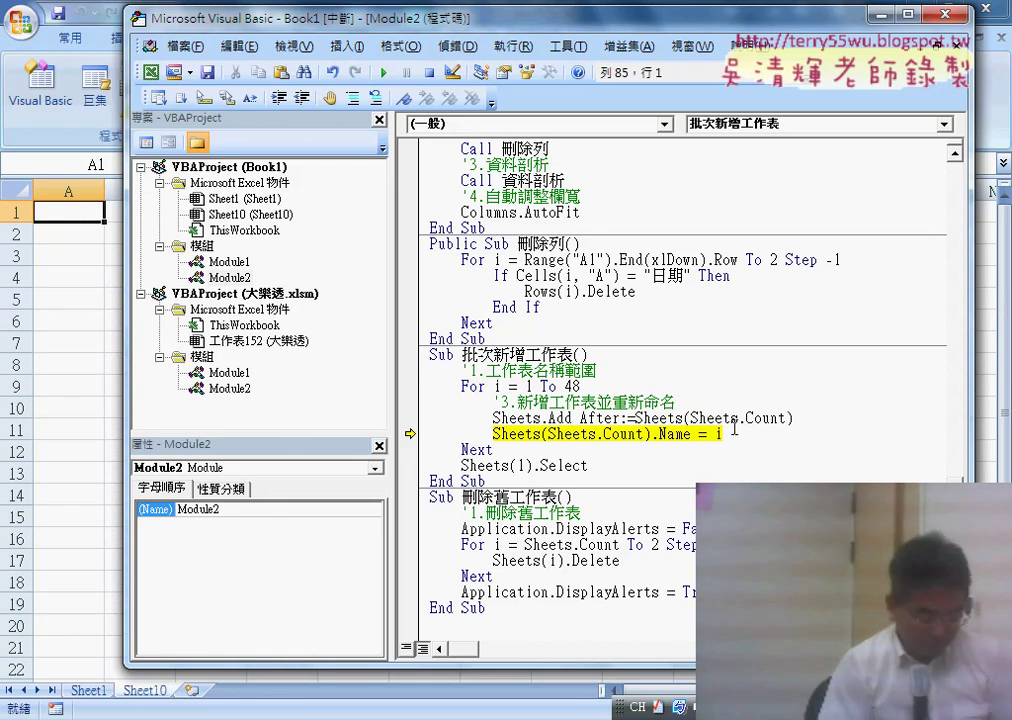
pyautogui.press('F8')
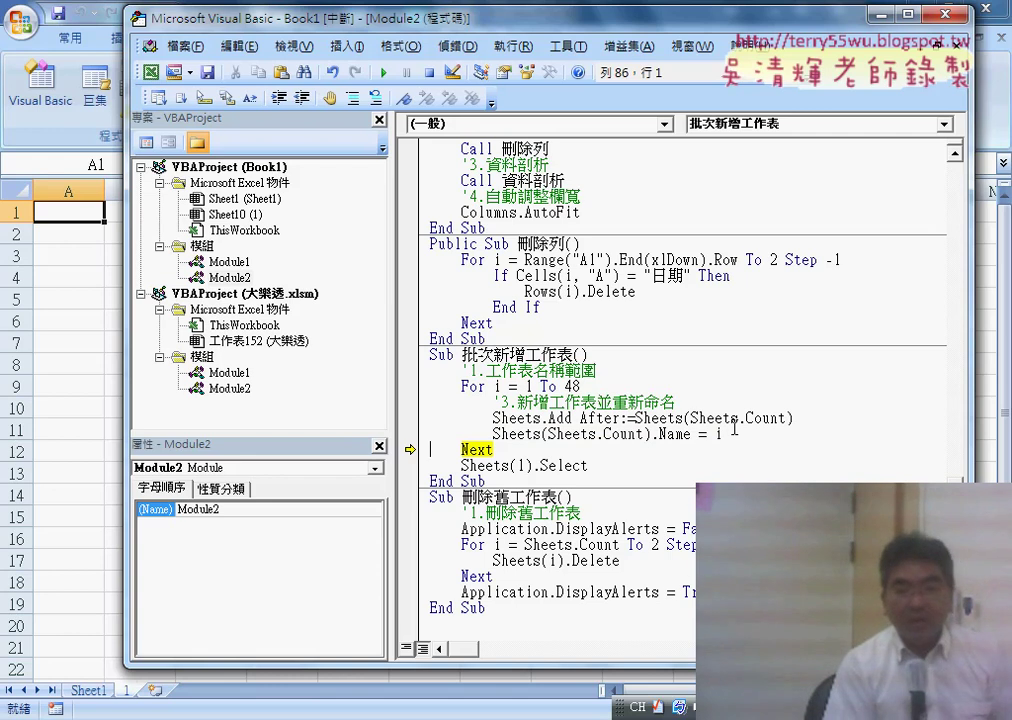
pyautogui.press('F8')
pyautogui.press('F8')
pyautogui.press('F8')
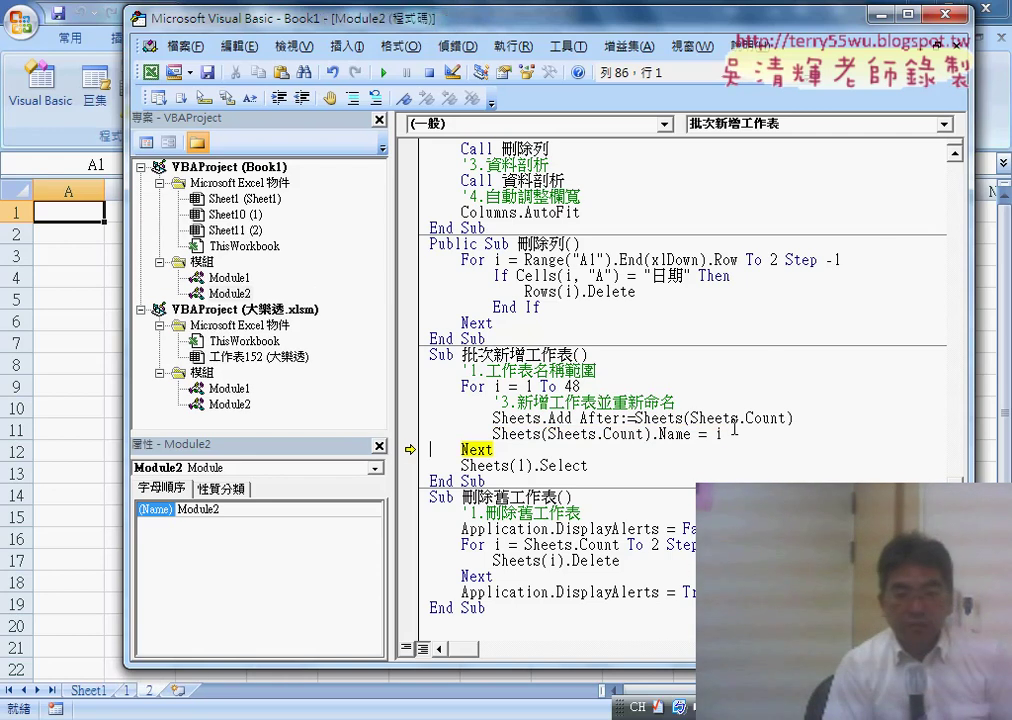
pyautogui.press('F8')
pyautogui.press('F8')
pyautogui.press('F8')
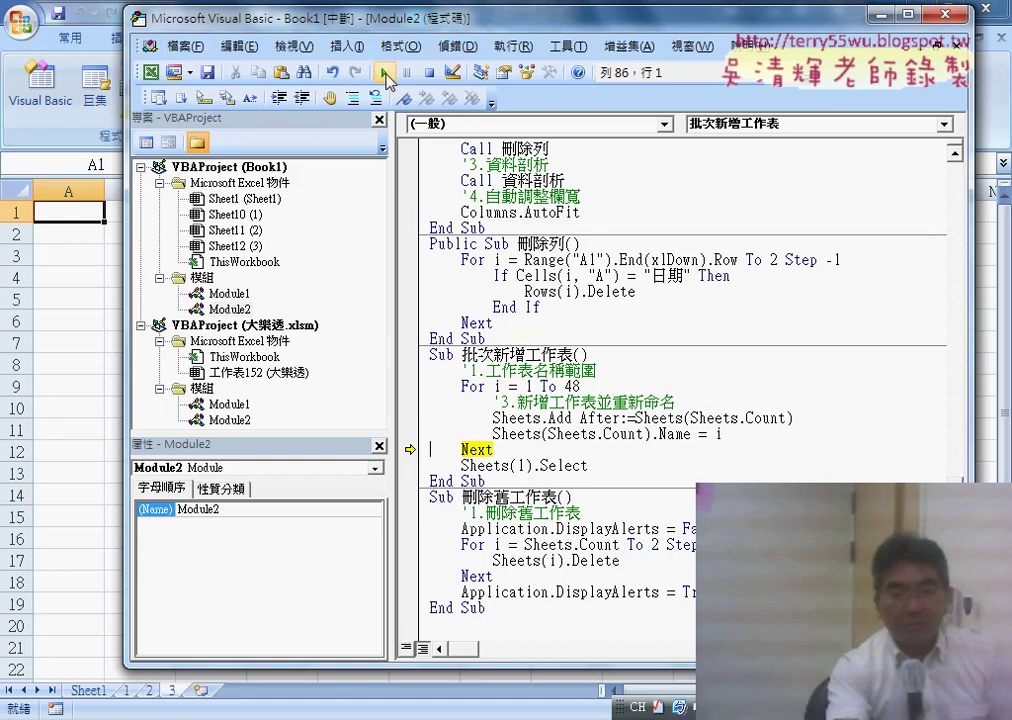
pyautogui.click(384, 74)
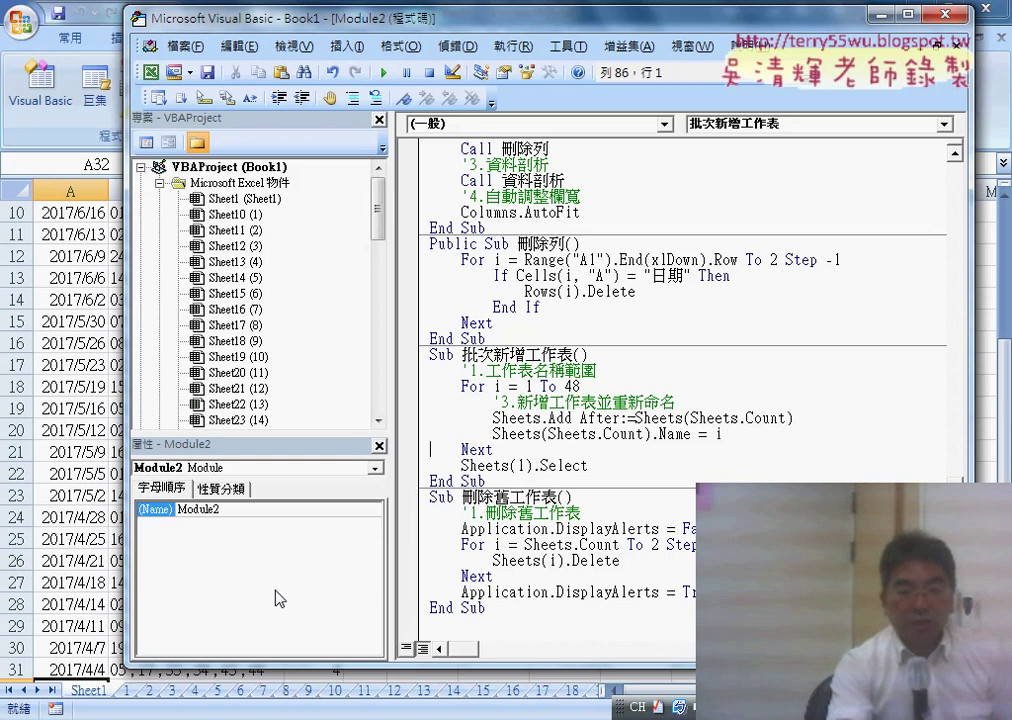
pyautogui.click(128, 691)
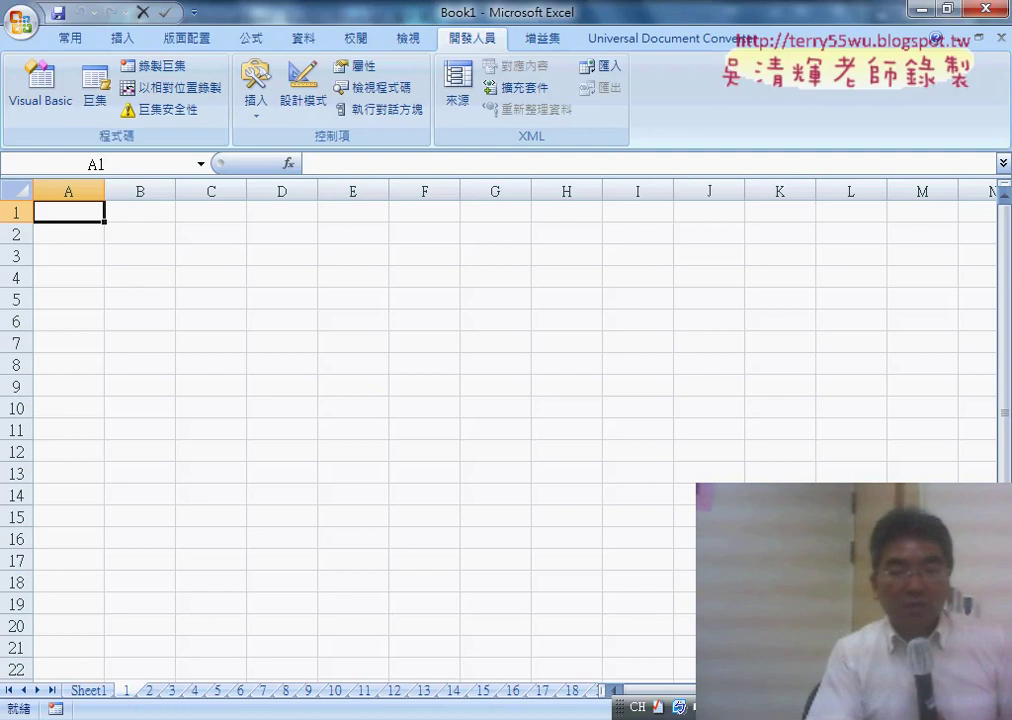
# Remove the numbered sheets with 刪除舊工作表, rerun both macros, and add a blank line after Name = i
pyautogui.moveTo(400, 716)
pyautogui.click(682, 643)
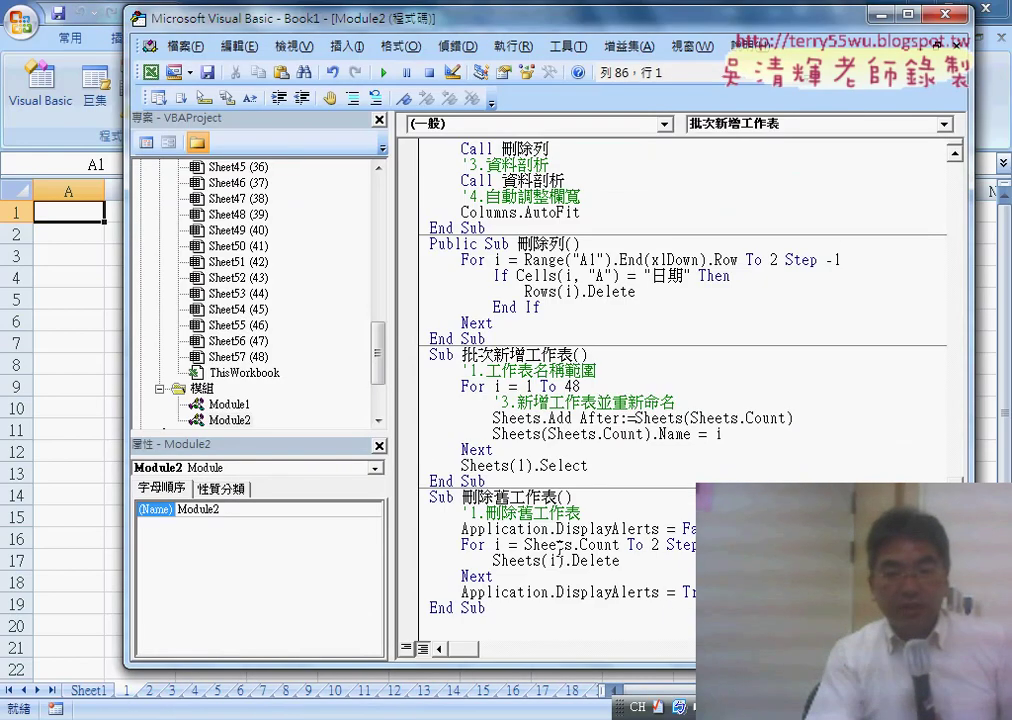
pyautogui.click(556, 545)
pyautogui.click(383, 73)
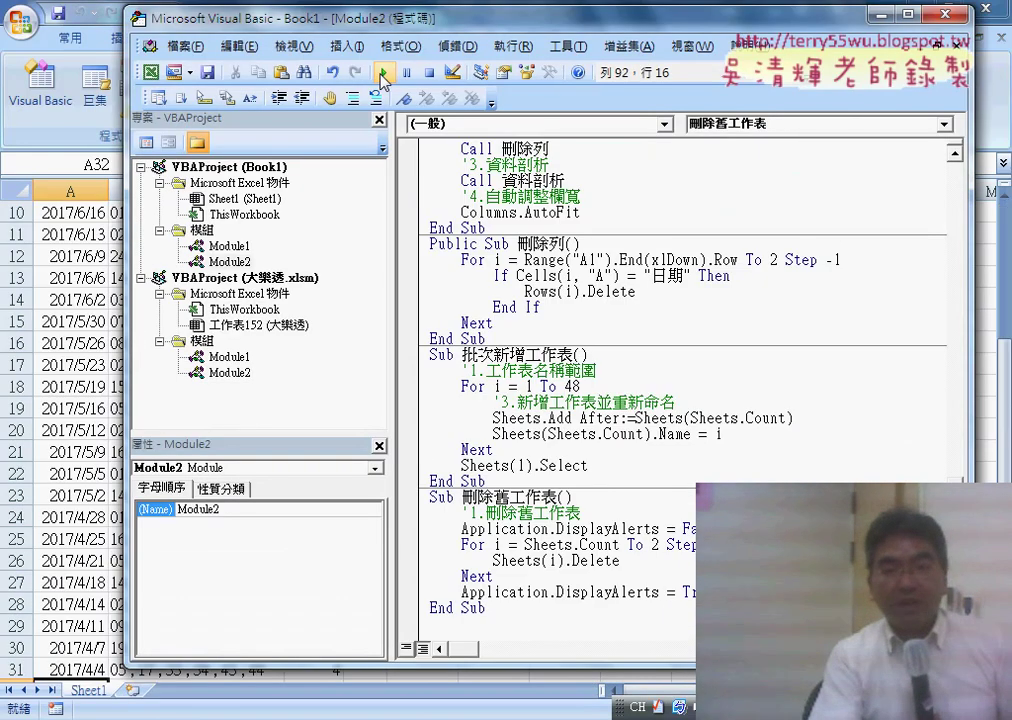
pyautogui.click(530, 418)
pyautogui.click(383, 73)
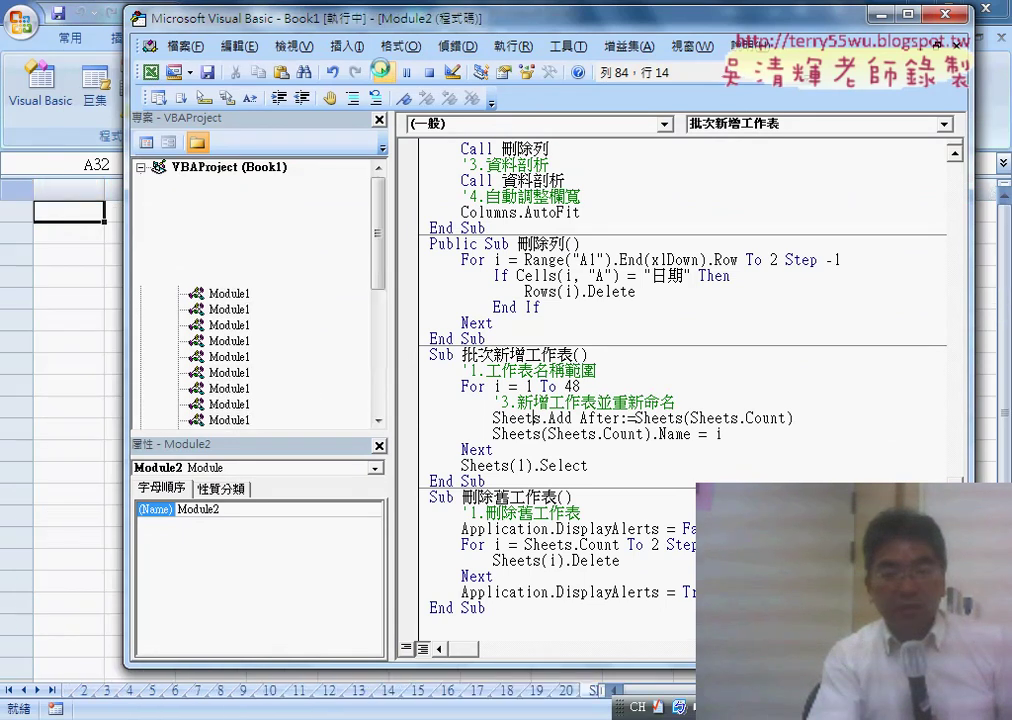
pyautogui.click(510, 528)
pyautogui.click(383, 73)
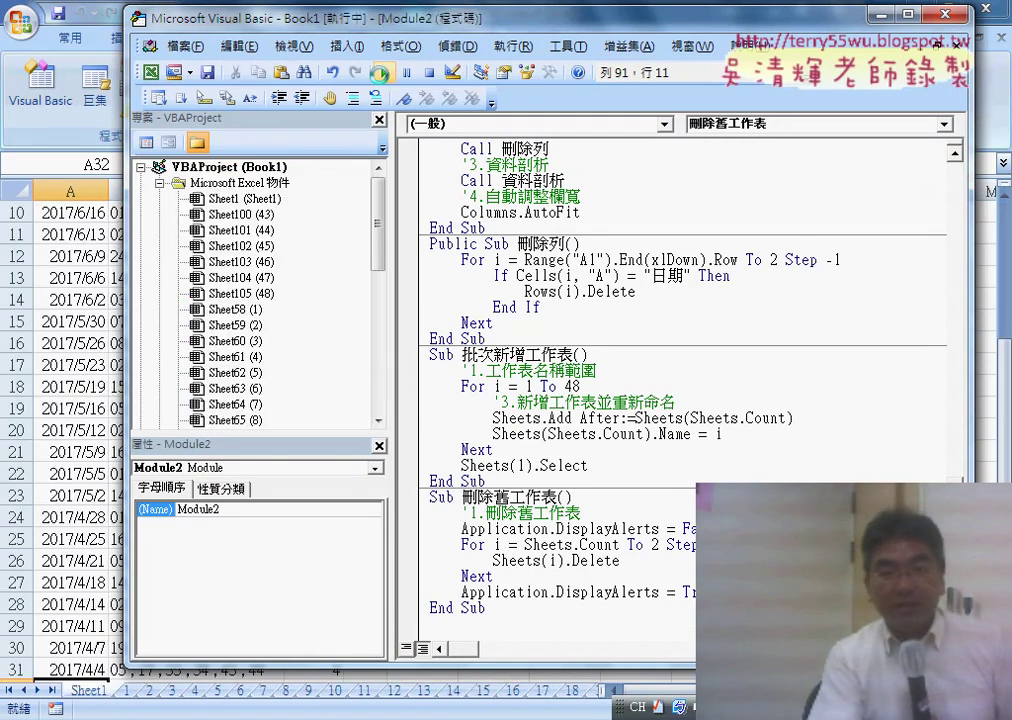
pyautogui.click(752, 438)
pyautogui.press('Return')
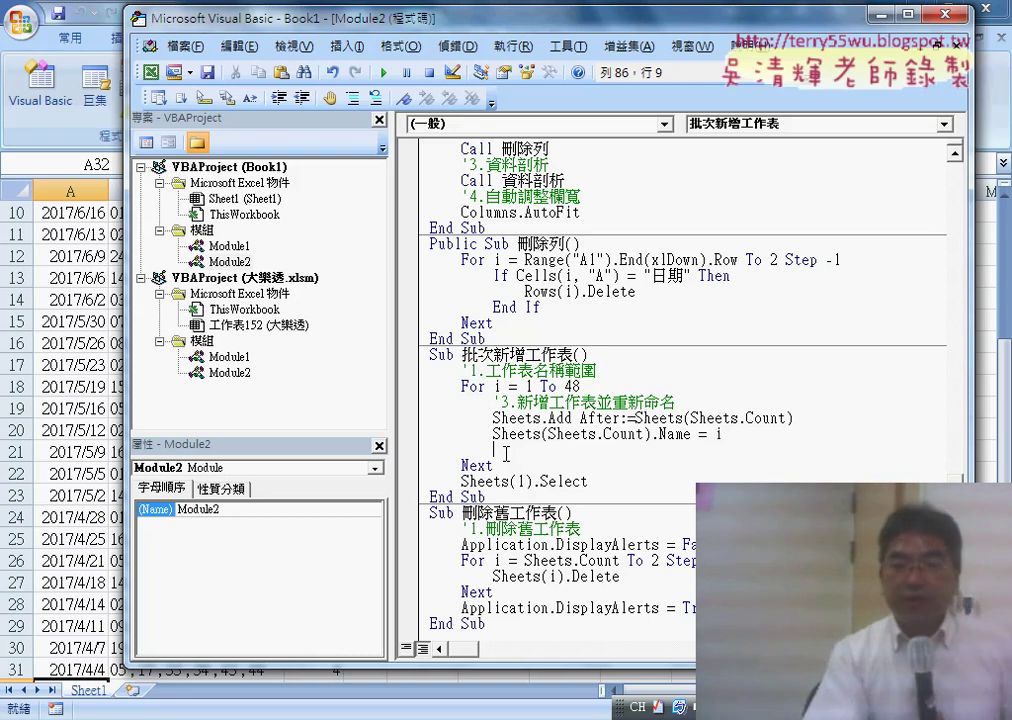
# Scroll up to the 大樂透下載 procedure and widen the code pane so the URL line fits
pyautogui.scroll(6, 506, 453)
pyautogui.scroll(4, 506, 453)
pyautogui.scroll(4, 506, 453)
pyautogui.scroll(5, 506, 453)
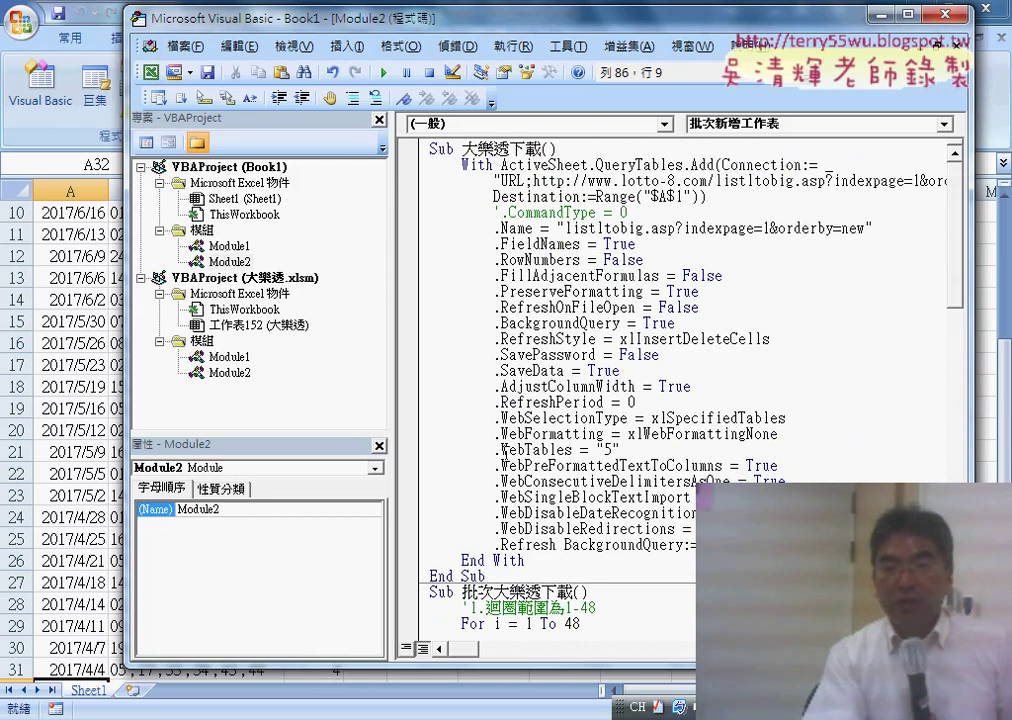
pyautogui.click(560, 149)
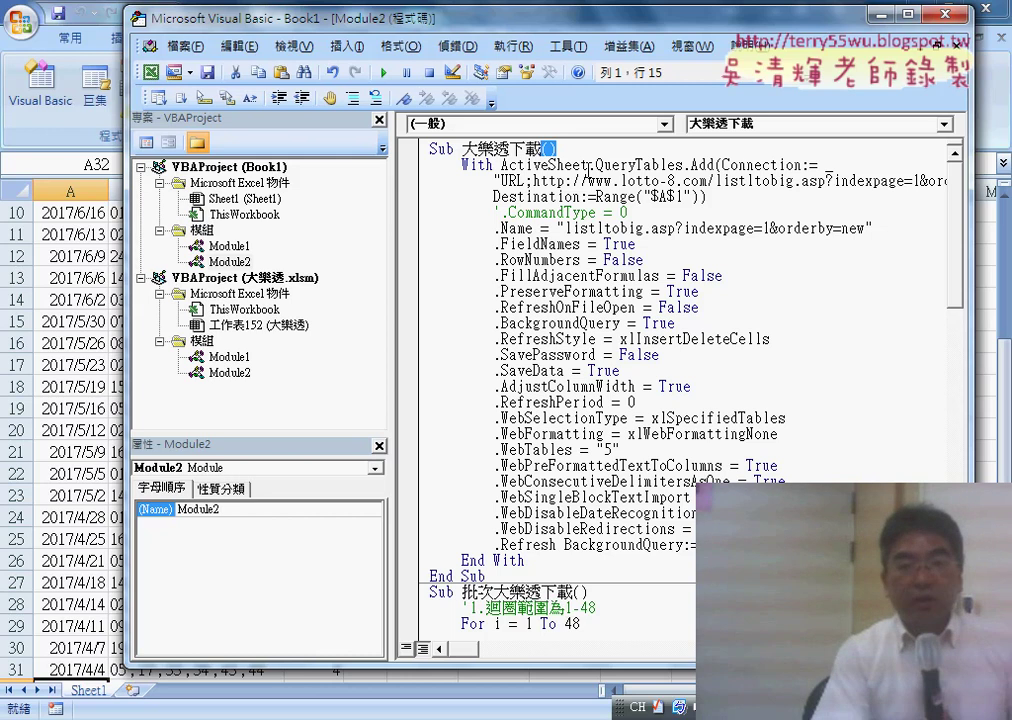
pyautogui.moveTo(392, 224); pyautogui.dragTo(287, 224)
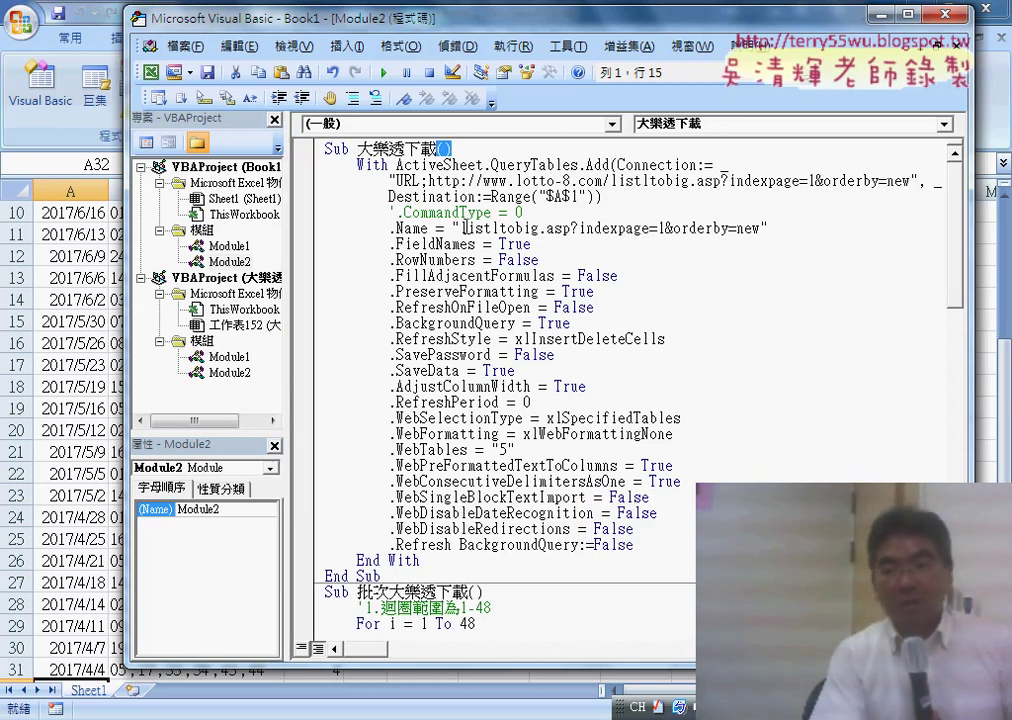
pyautogui.doubleClick(813, 180)
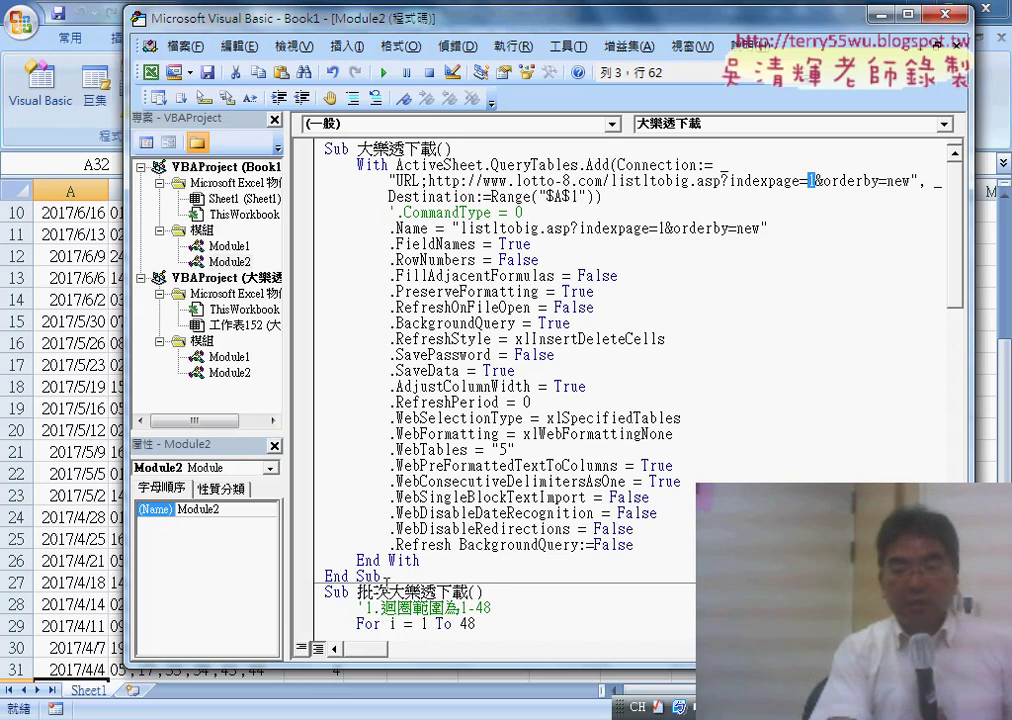
# Copy Sub 大樂透下載 through End Sub and paste a duplicate on a new line below it
pyautogui.moveTo(386, 578); pyautogui.dragTo(230, 118)
pyautogui.rightClick(277, 190)
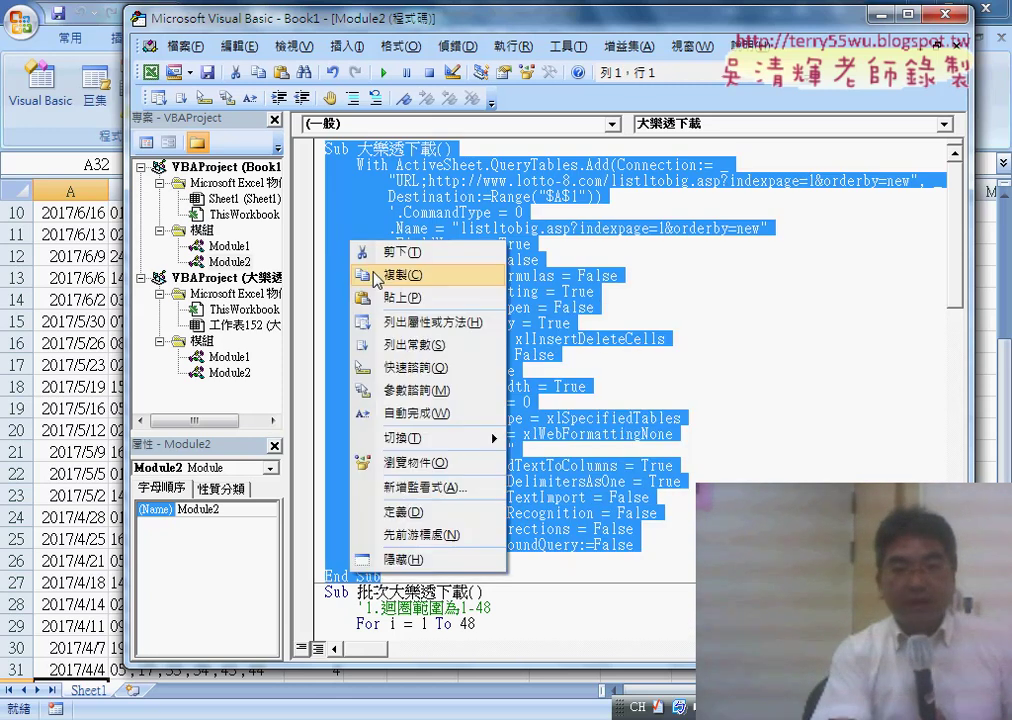
pyautogui.click(318, 212)
pyautogui.click(416, 574)
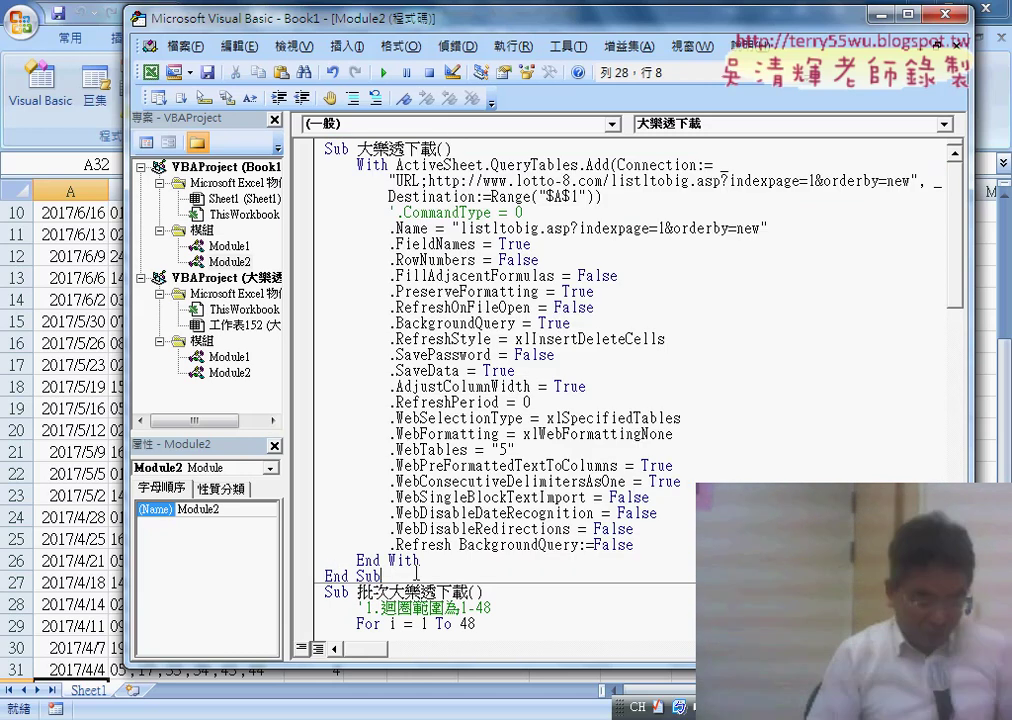
pyautogui.press('Return')
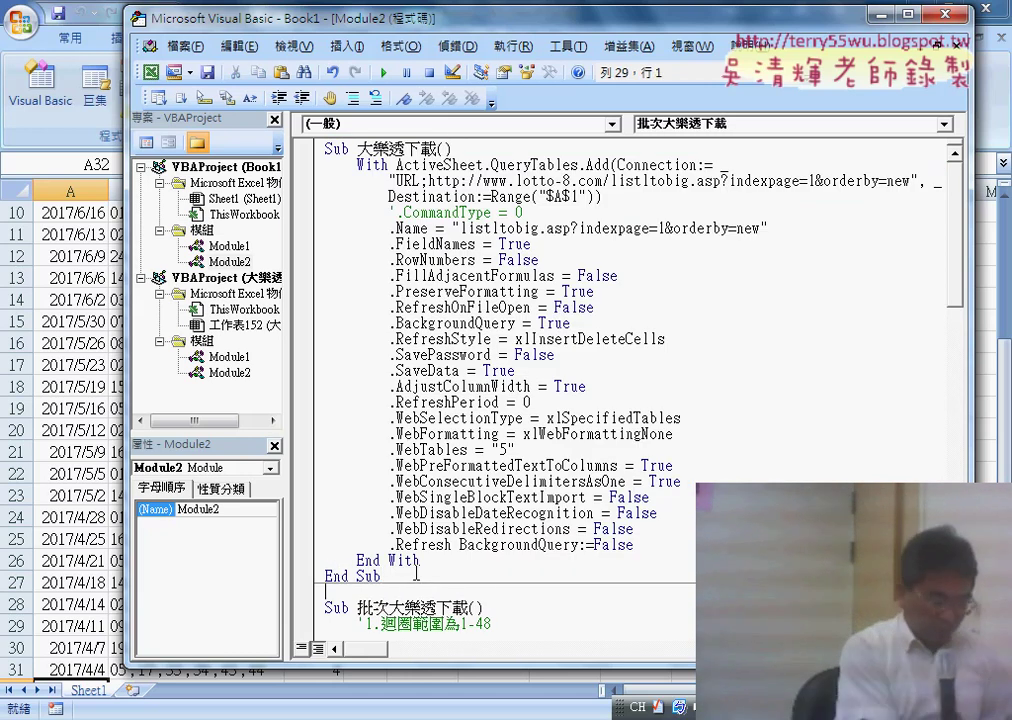
pyautogui.hotkey('ctrl', 'v')
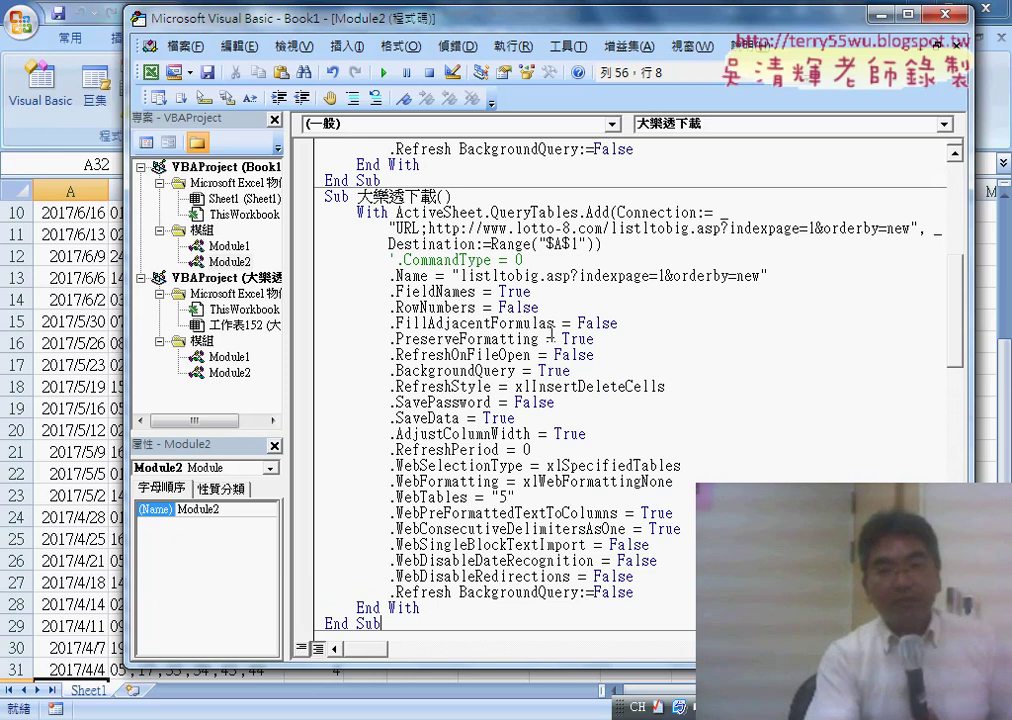
pyautogui.scroll(2, 424, 228)
pyautogui.moveTo(381, 276); pyautogui.dragTo(290, 60)
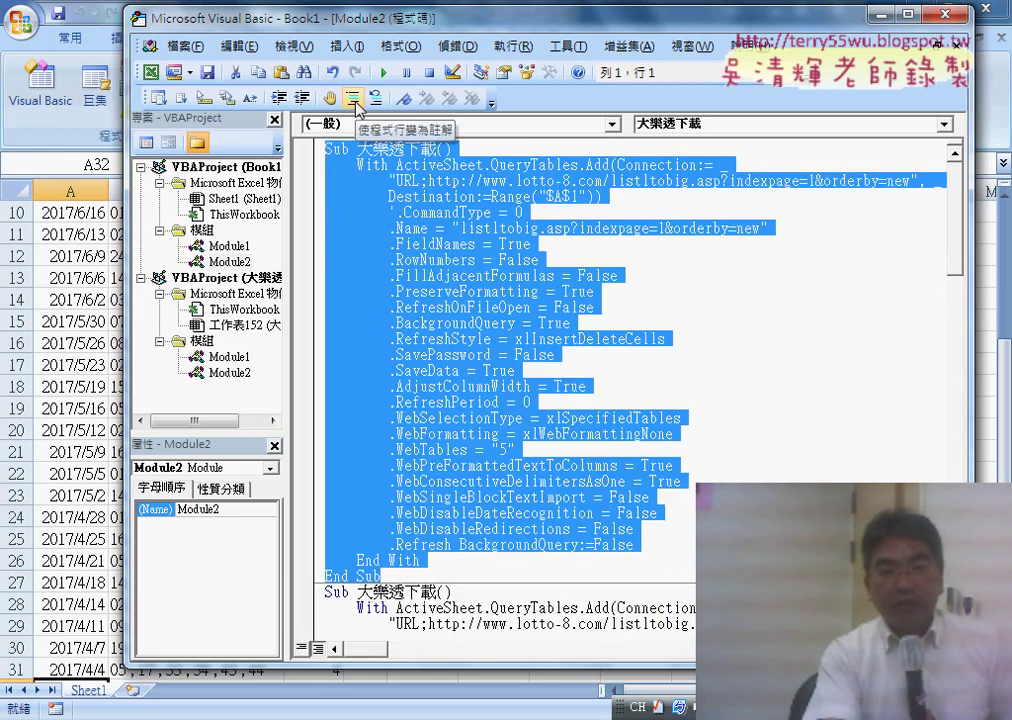
pyautogui.click(353, 98)
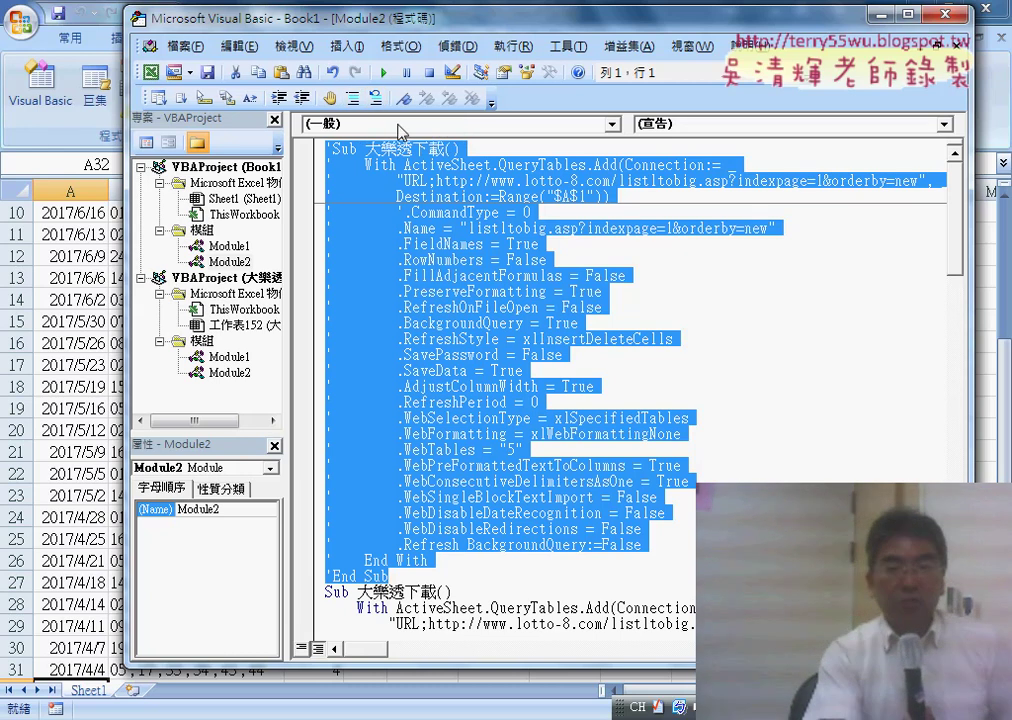
pyautogui.click(405, 262)
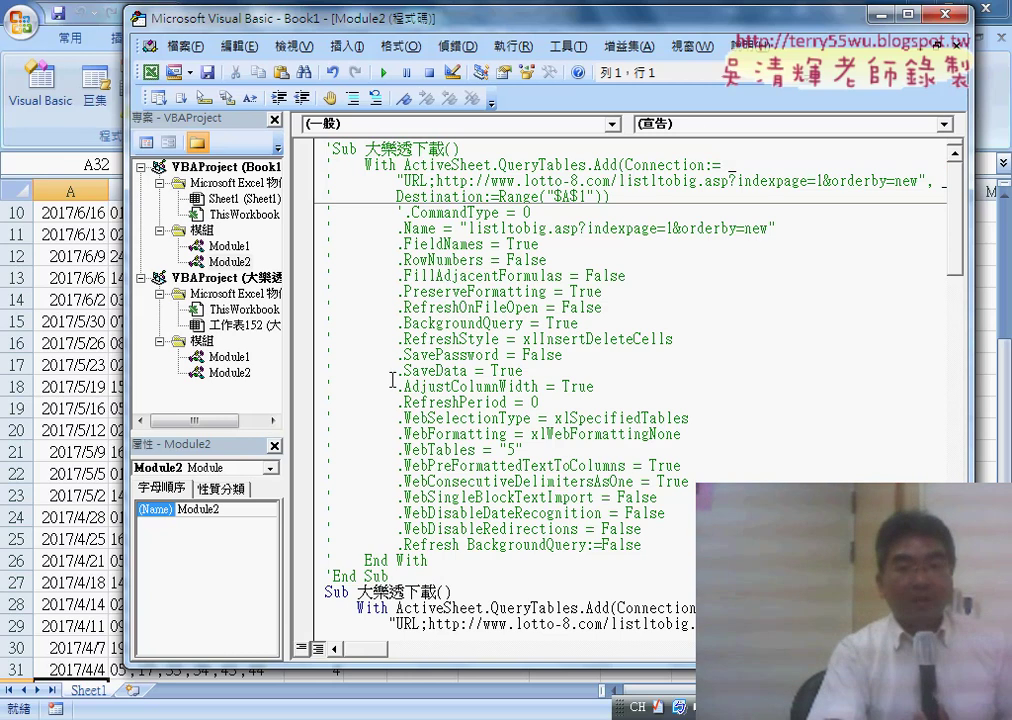
pyautogui.moveTo(388, 577); pyautogui.dragTo(300, 148)
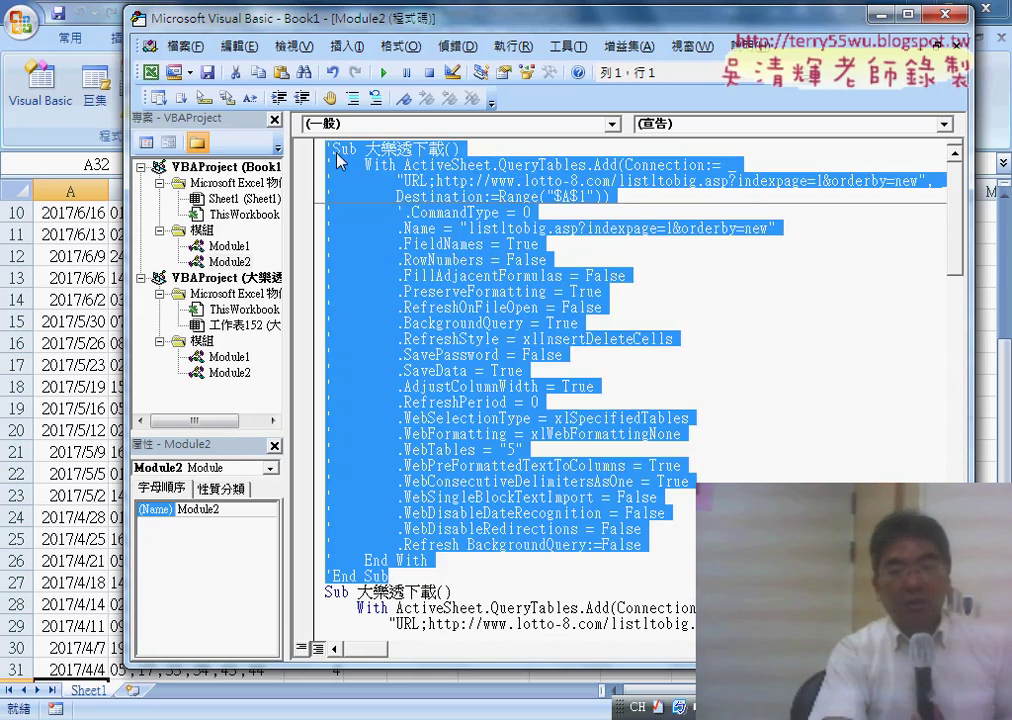
pyautogui.click(379, 104)
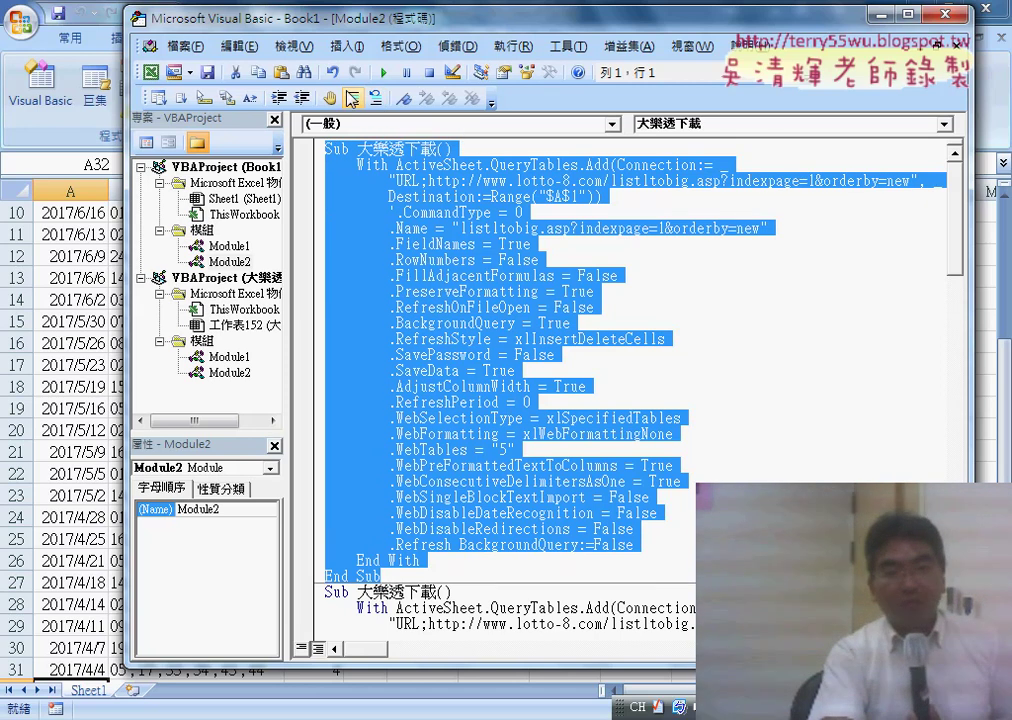
pyautogui.click(352, 98)
pyautogui.click(508, 591)
# Add indexpage as the parameter in the Sub 大樂透下載() header
pyautogui.scroll(-2, 508, 560)
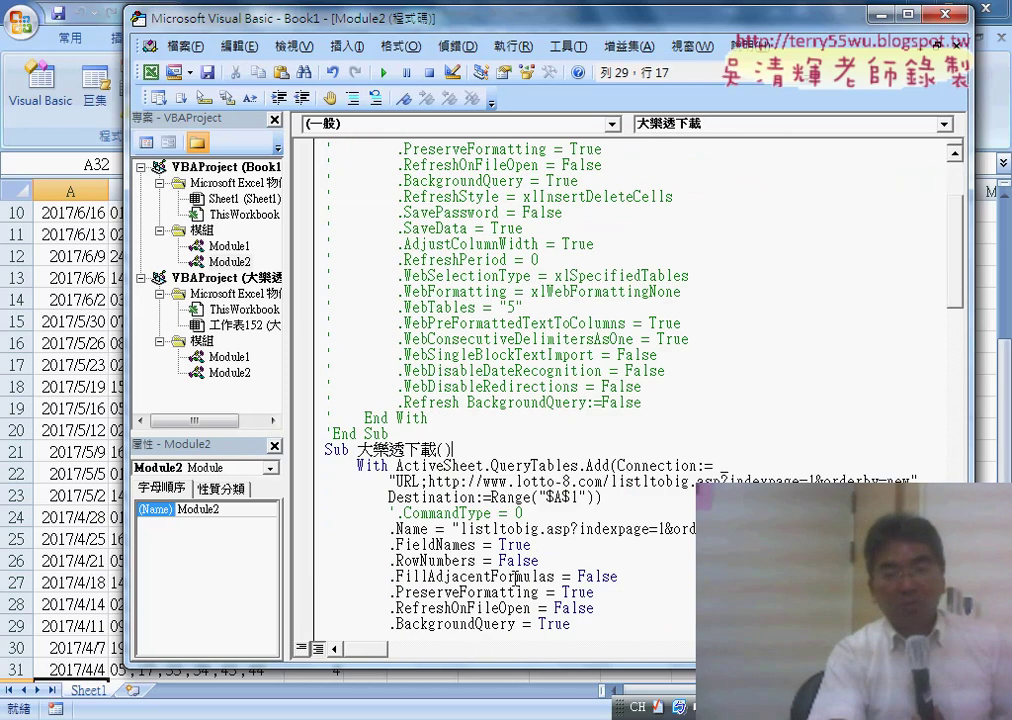
pyautogui.scroll(-2, 508, 540)
pyautogui.scroll(-2, 508, 524)
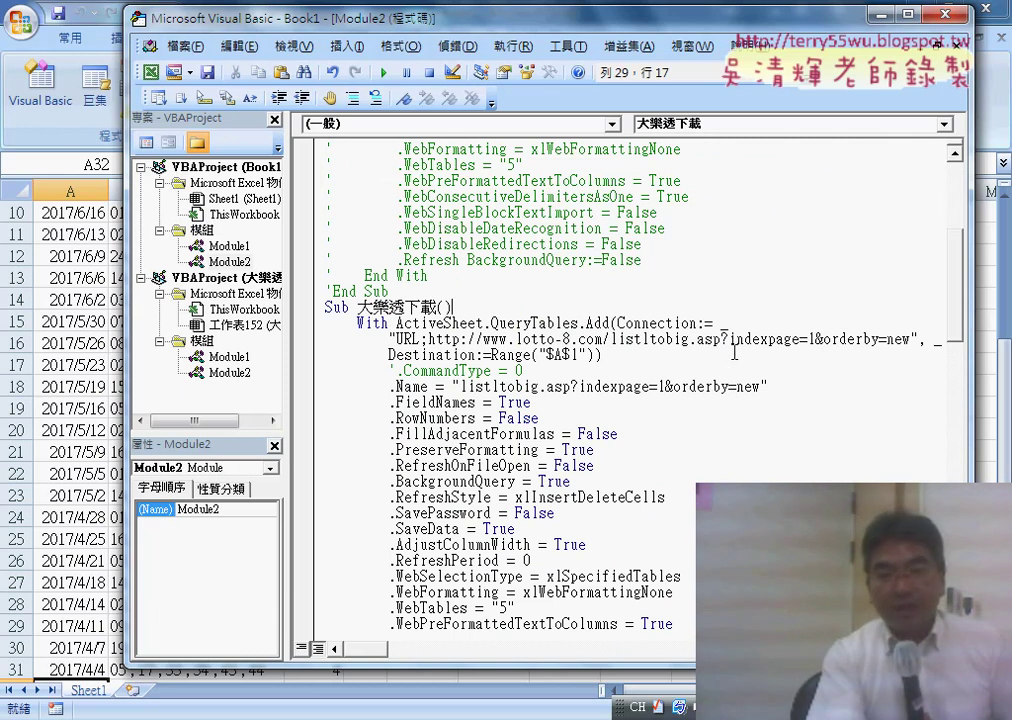
pyautogui.moveTo(729, 340); pyautogui.dragTo(747, 342)
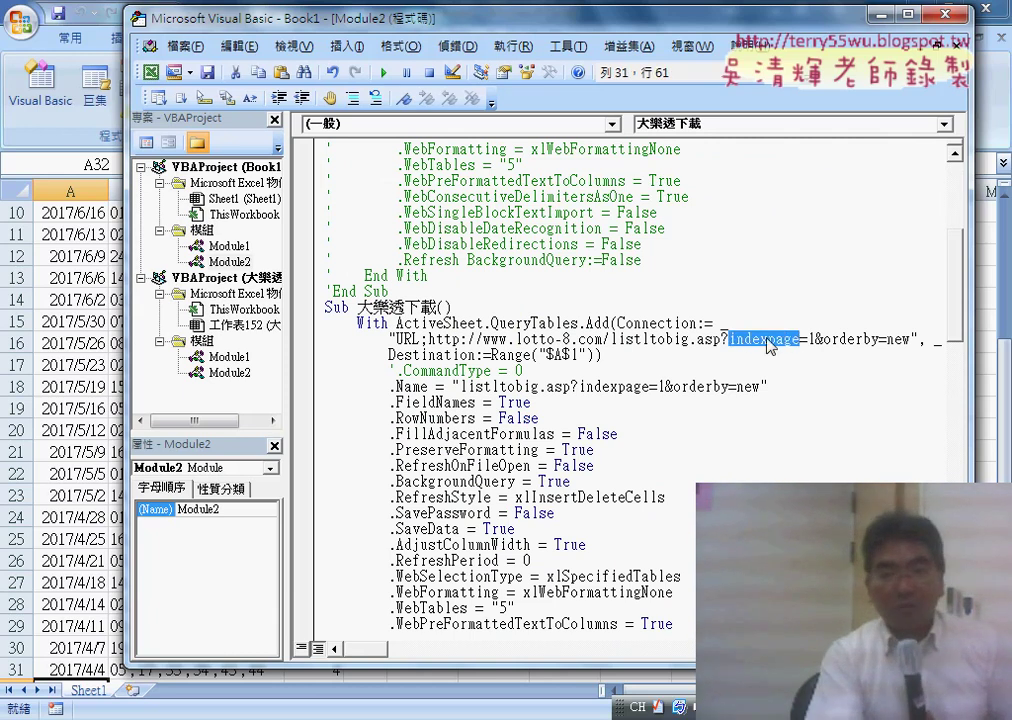
pyautogui.click(447, 308)
pyautogui.hotkey('ctrl', 'v')
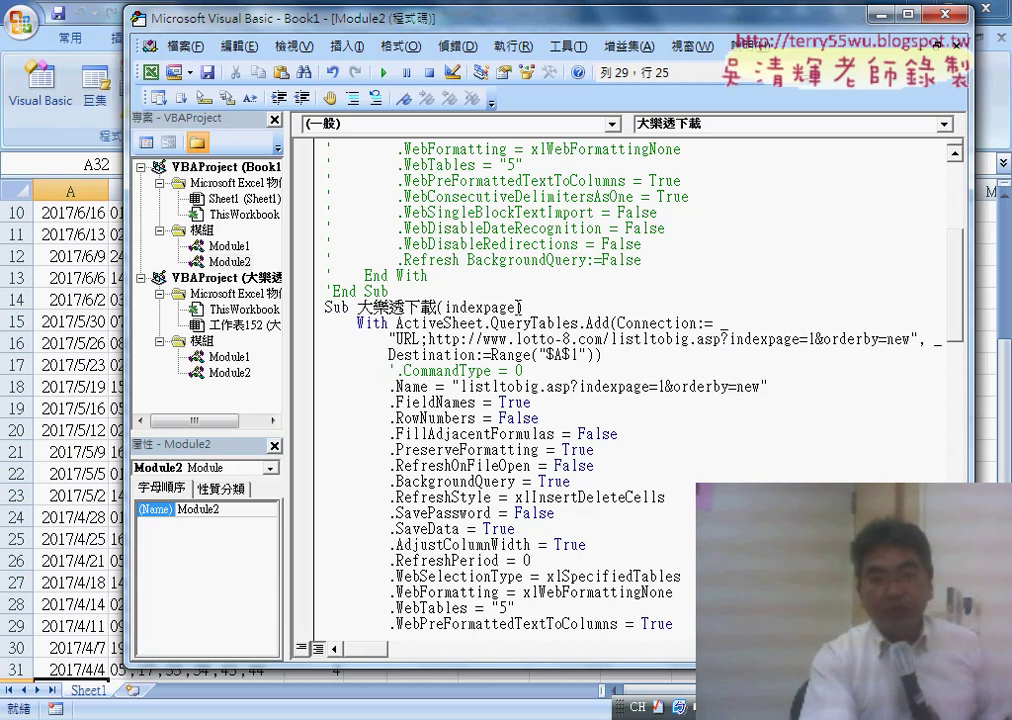
pyautogui.moveTo(519, 308); pyautogui.dragTo(467, 308)
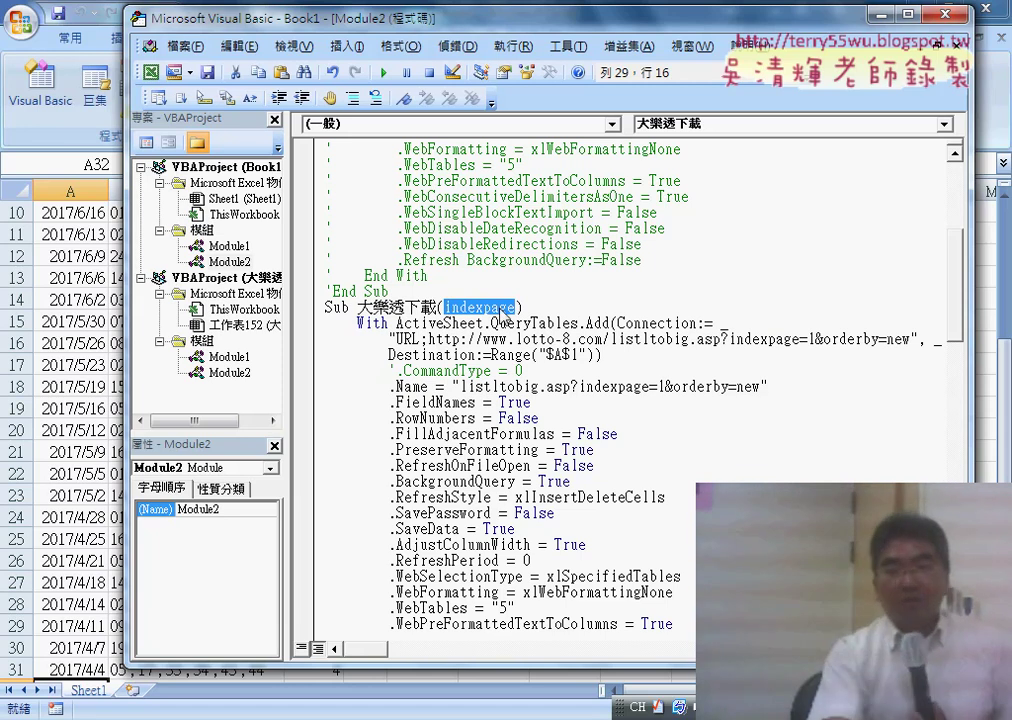
# Replace page 1 in the URL with " & indexpage & " and widen the code pane
pyautogui.click(816, 340)
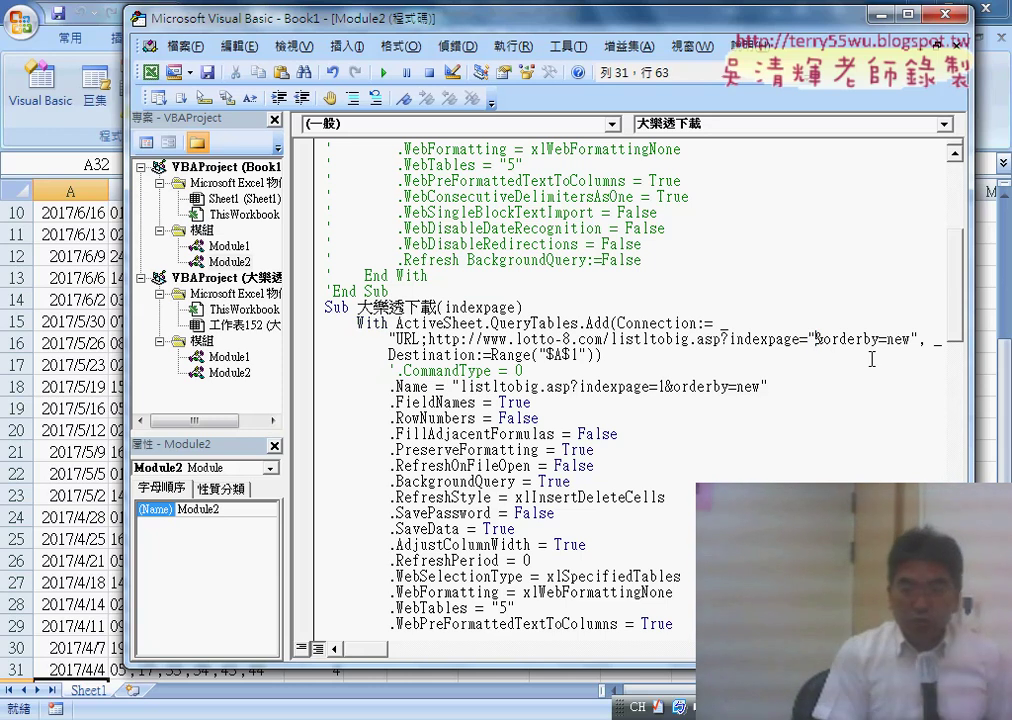
pyautogui.write('"')
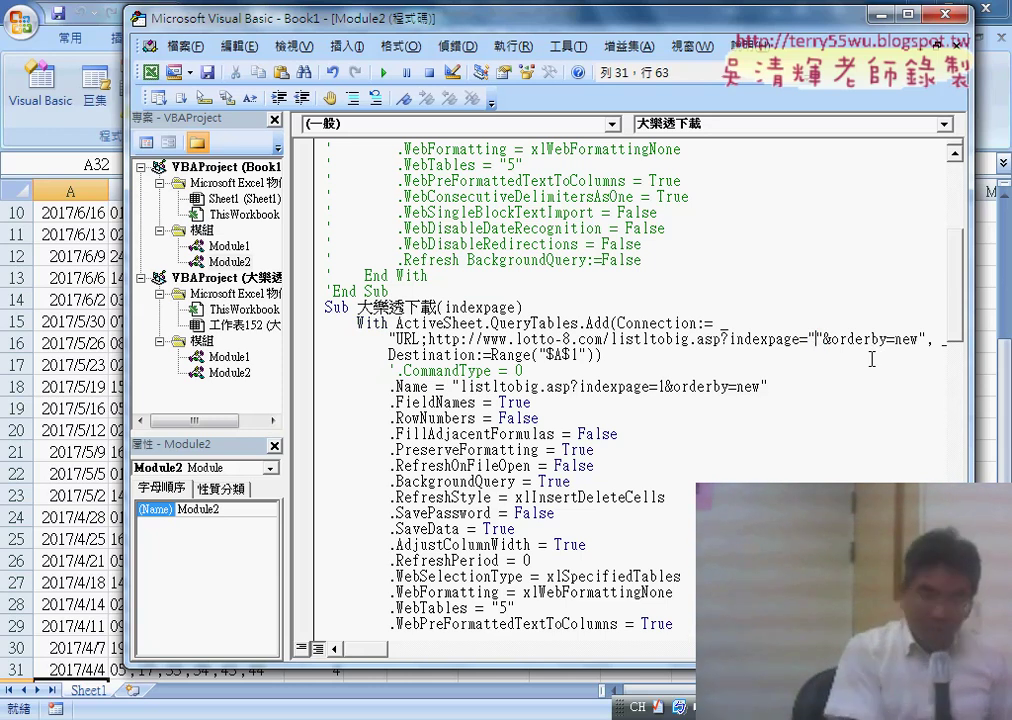
pyautogui.write('&')
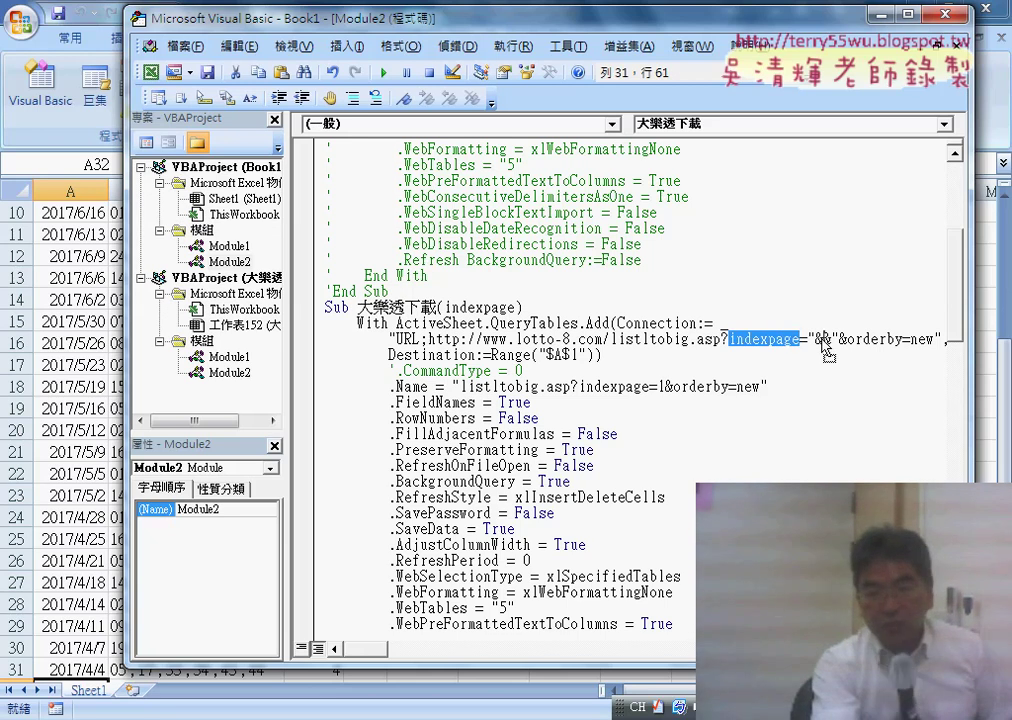
pyautogui.moveTo(821, 341); pyautogui.dragTo(822, 342)
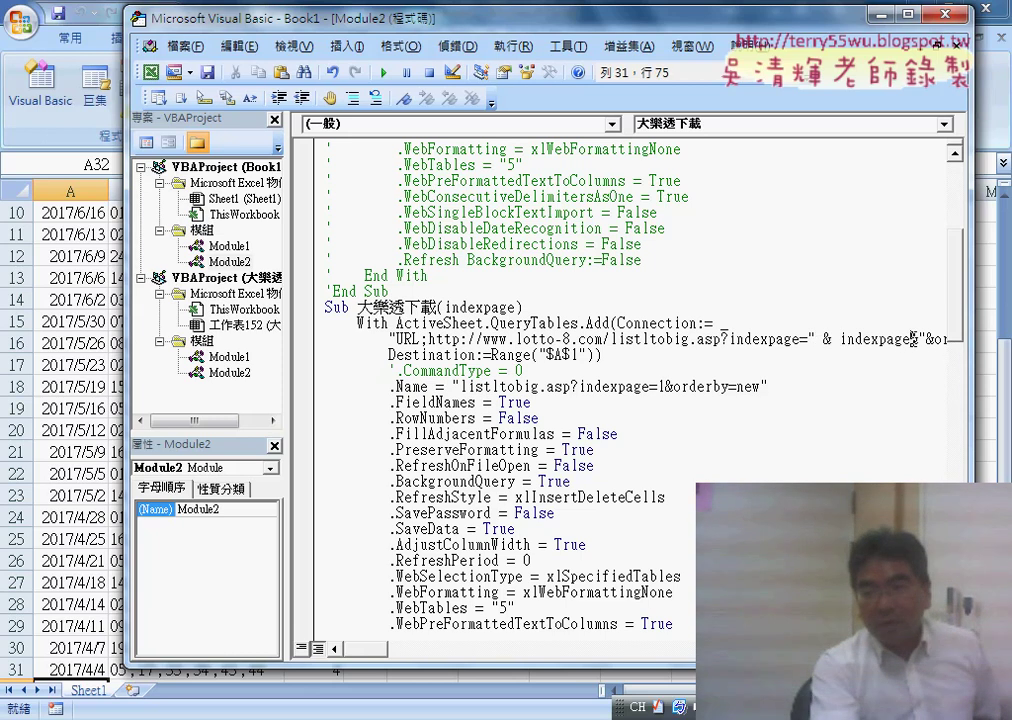
pyautogui.write('"')
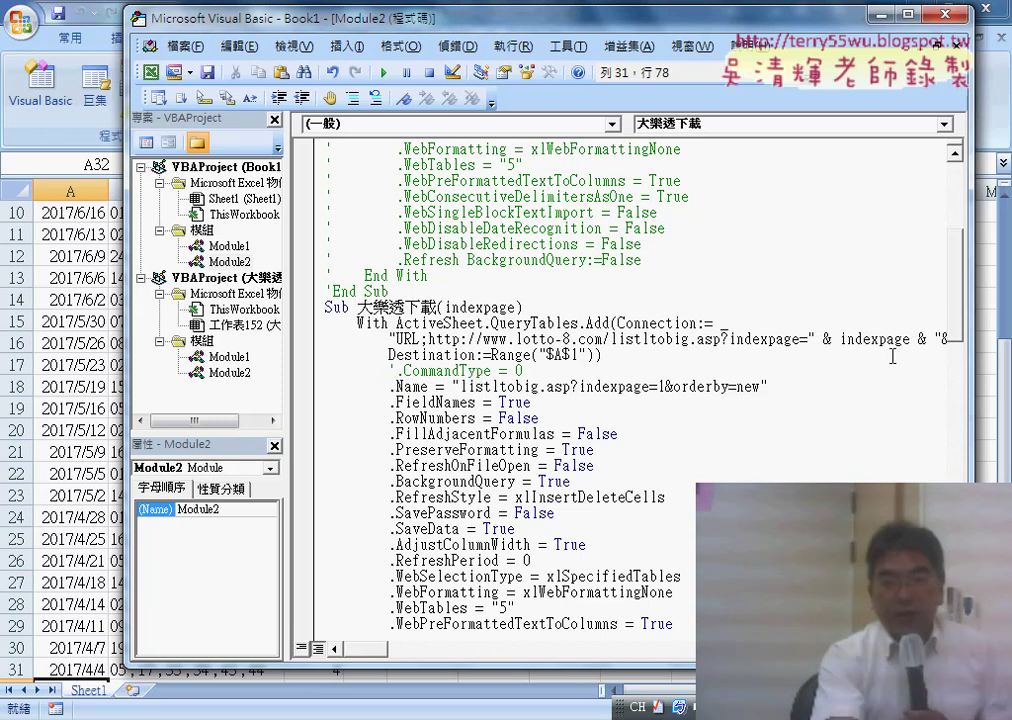
pyautogui.moveTo(300, 378); pyautogui.dragTo(232, 290)
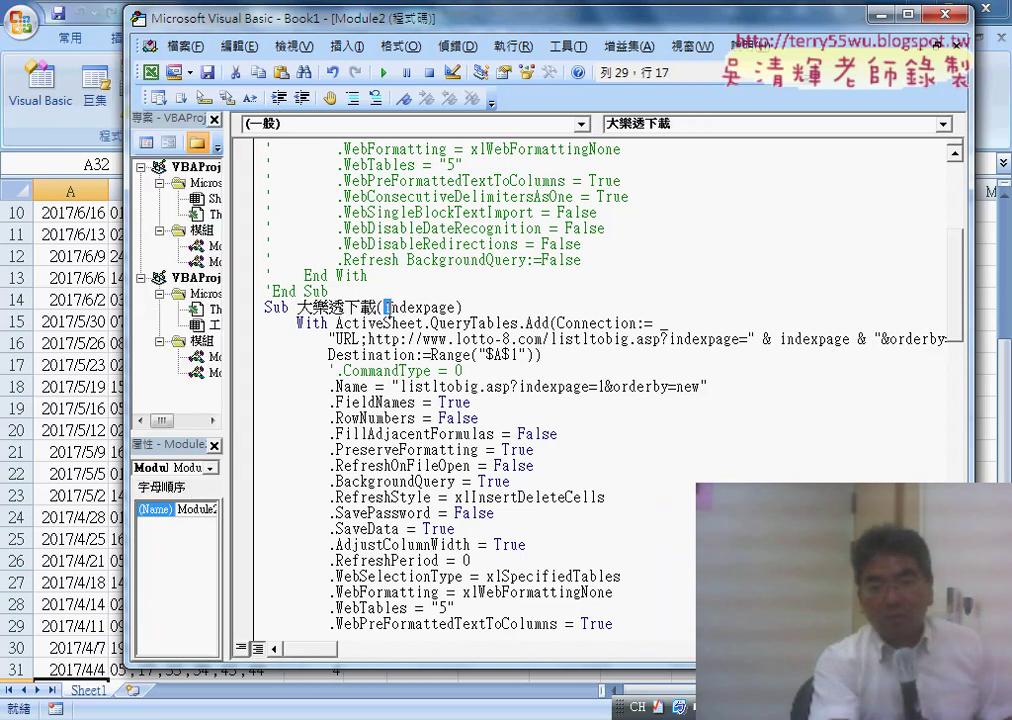
# Go to Sub 批次新增工作表 and place the cursor on the blank line after Sheets(Sheets.Count).Name = i
pyautogui.doubleClick(387, 308)
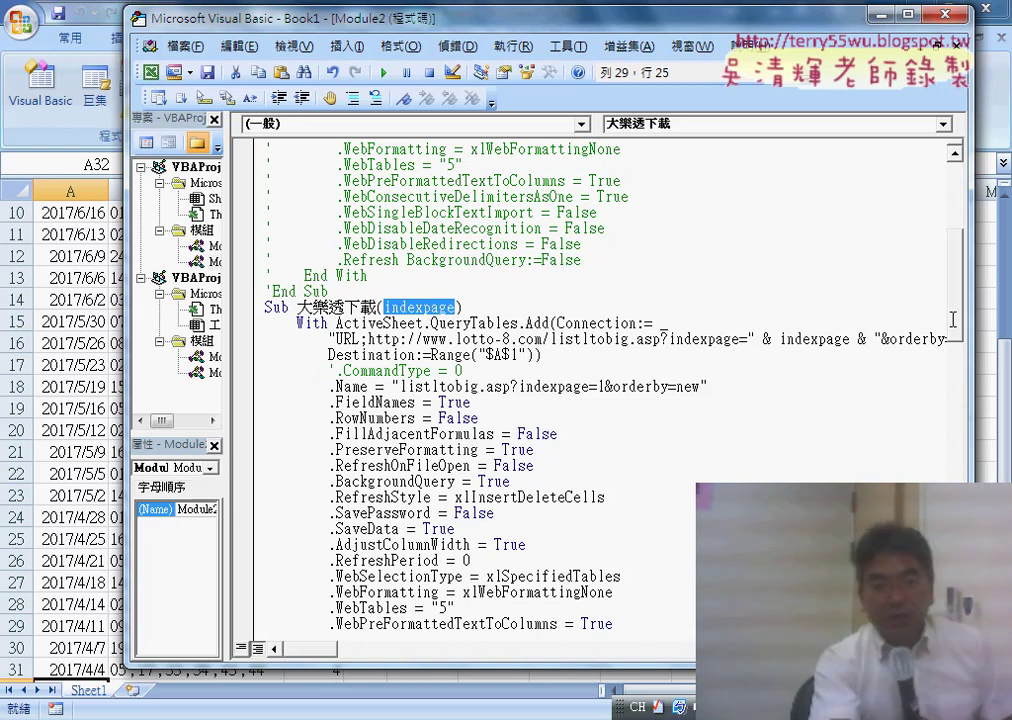
pyautogui.click(376, 323)
pyautogui.doubleClick(376, 309)
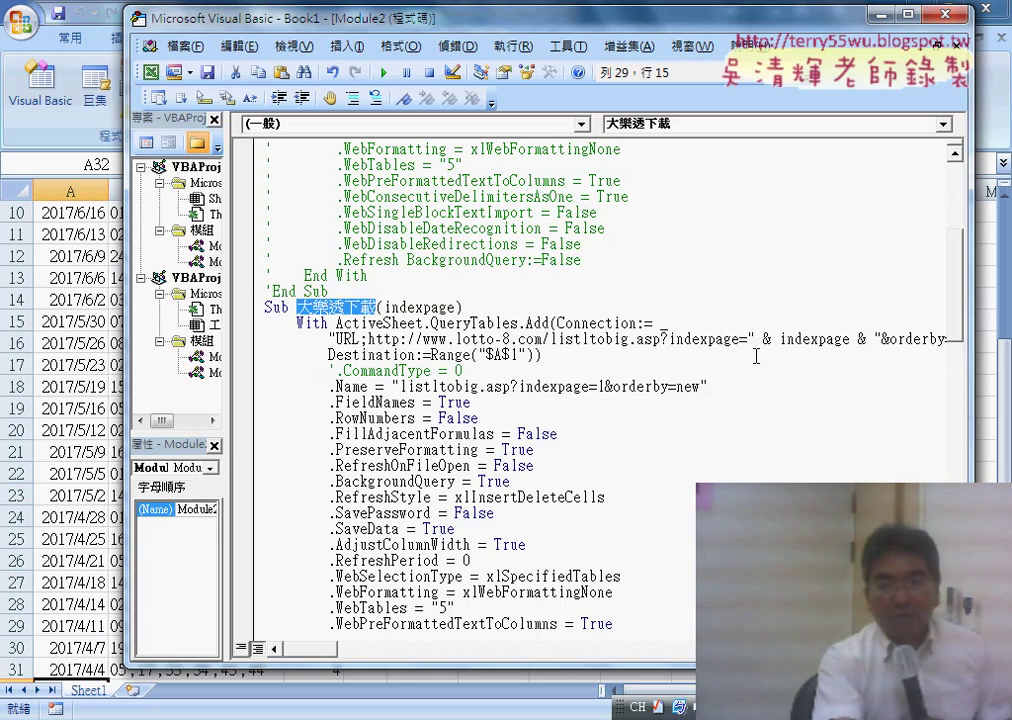
pyautogui.moveTo(962, 302); pyautogui.dragTo(953, 440)
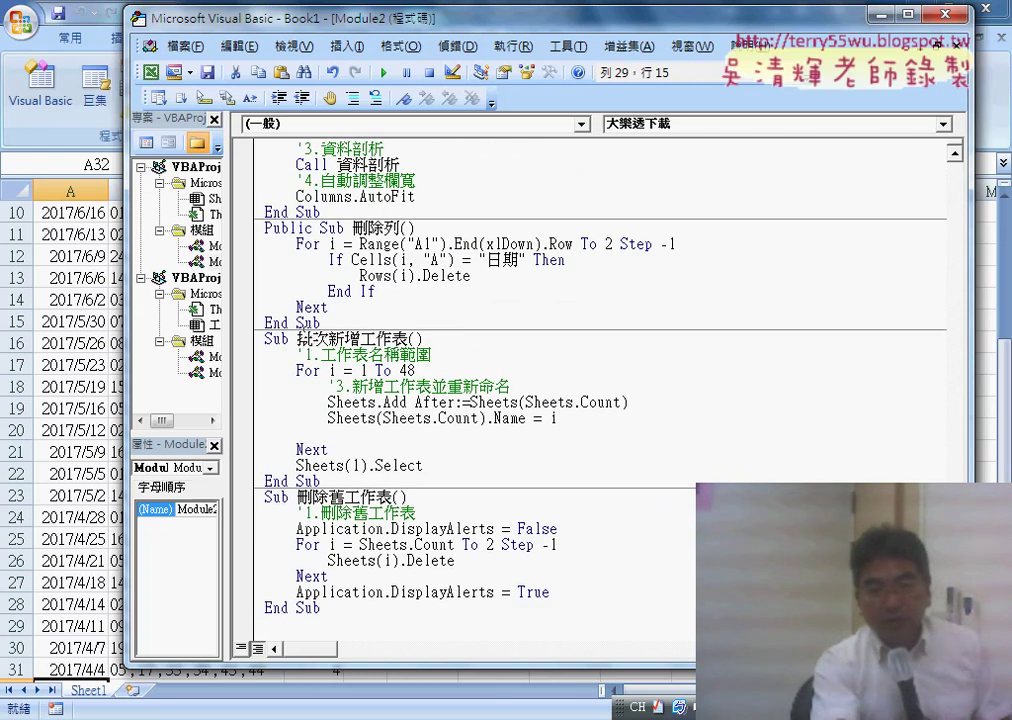
pyautogui.moveTo(300, 339); pyautogui.dragTo(392, 340)
pyautogui.click(390, 438)
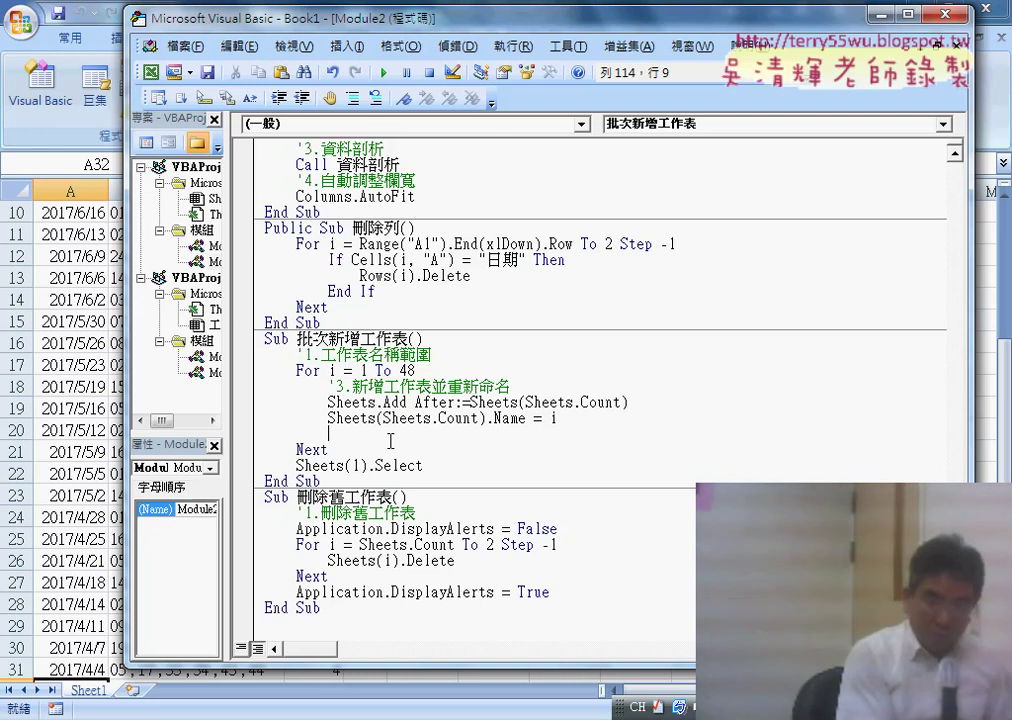
# Enter the line Call 大樂透下載(i) inside the For loop after the sheet-naming line
pyautogui.write("'")
pyautogui.write('c')
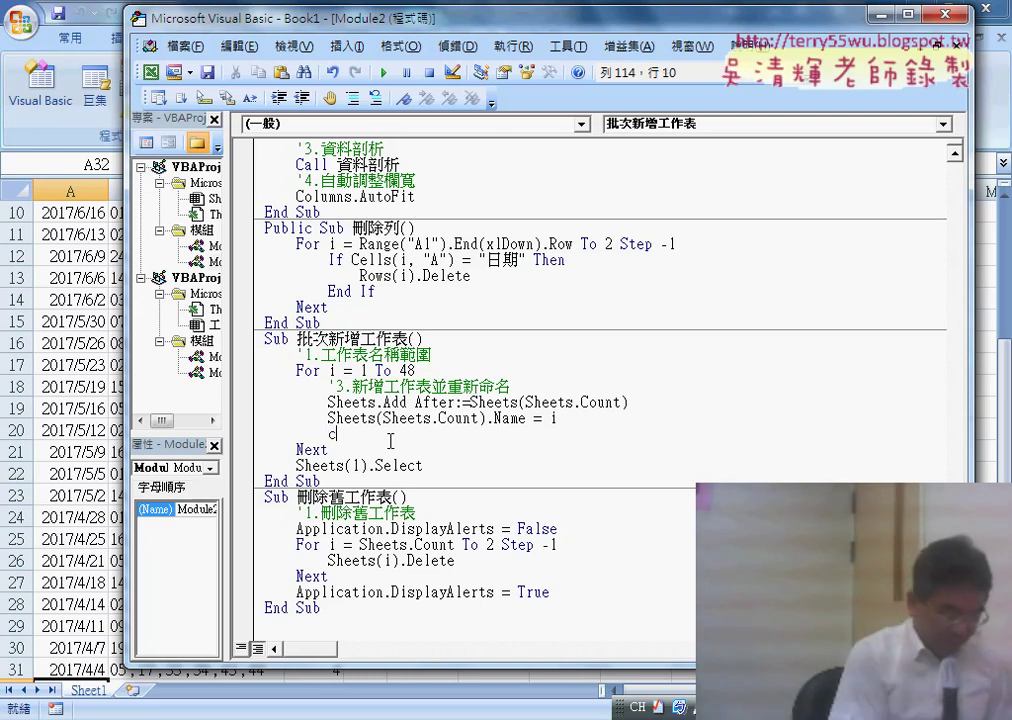
pyautogui.write('all')
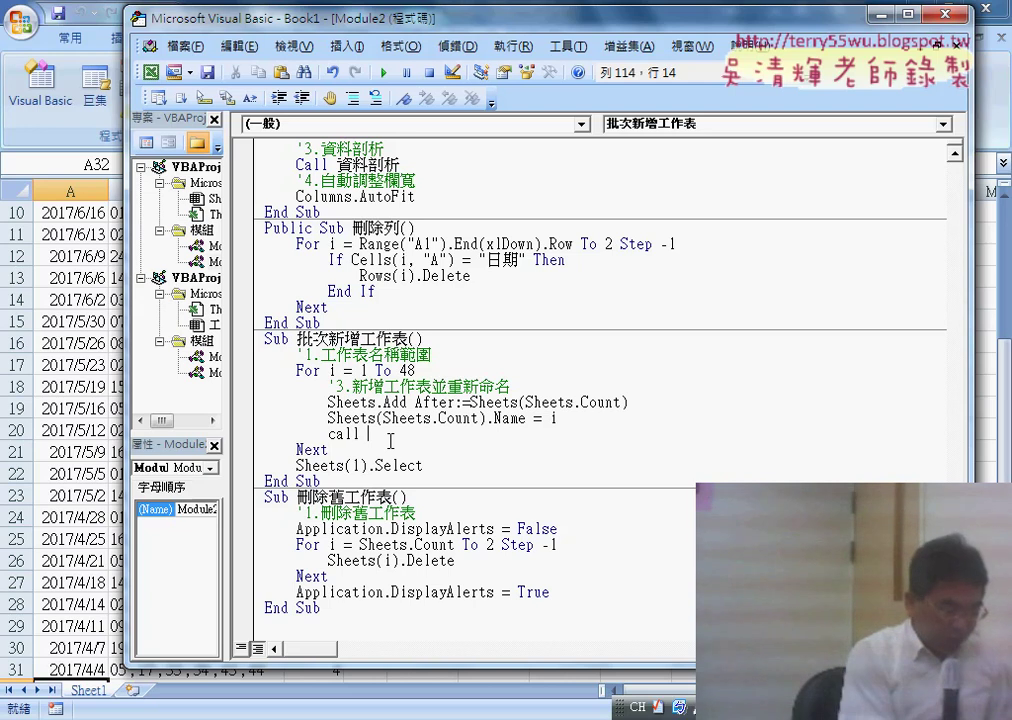
pyautogui.write(' 大樂透下載')
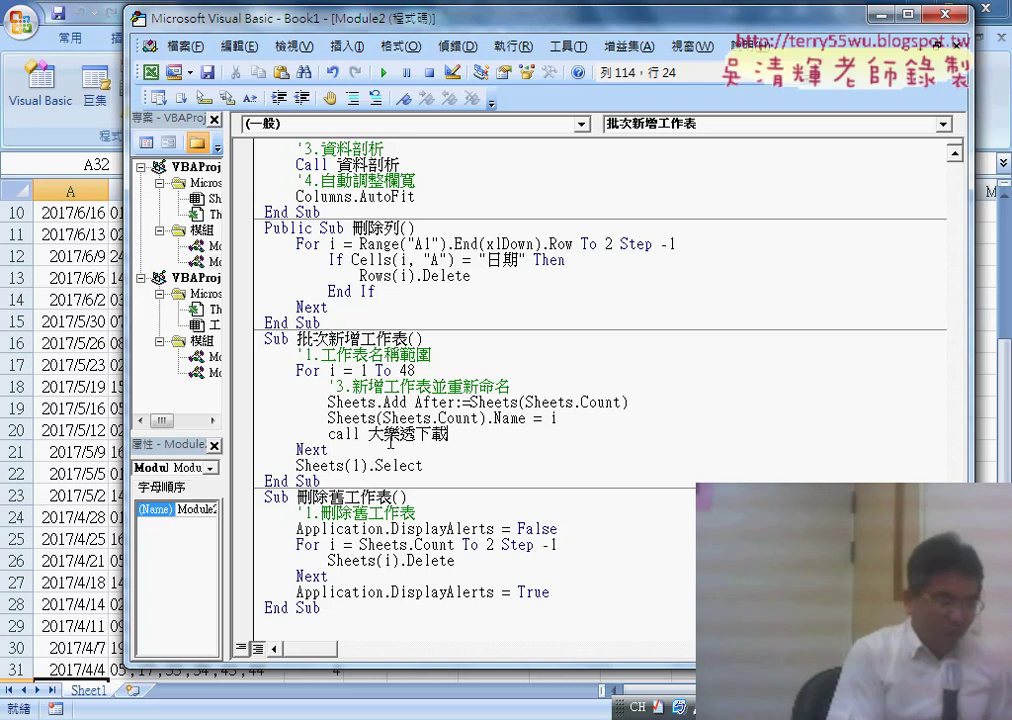
pyautogui.write('(')
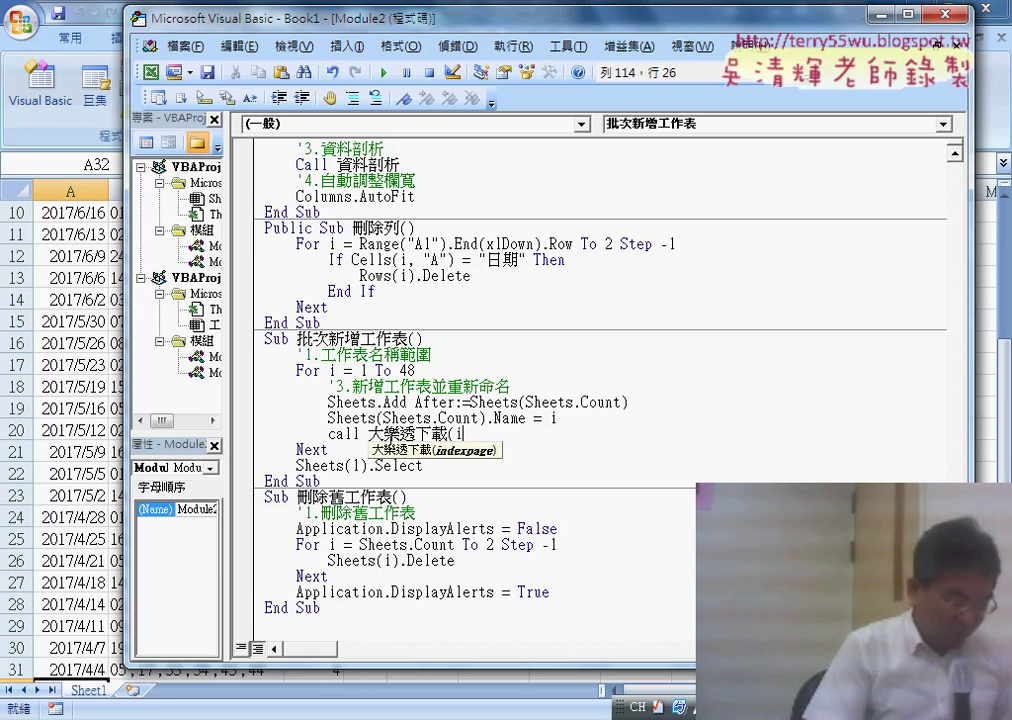
pyautogui.write('i)')
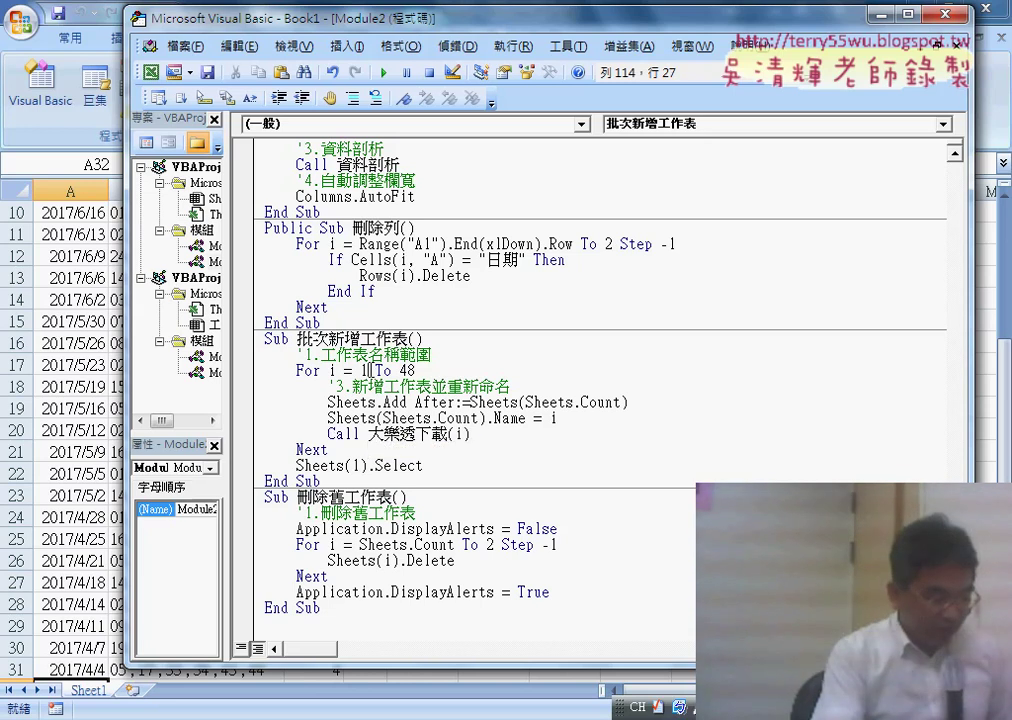
pyautogui.moveTo(470, 436); pyautogui.dragTo(369, 436)
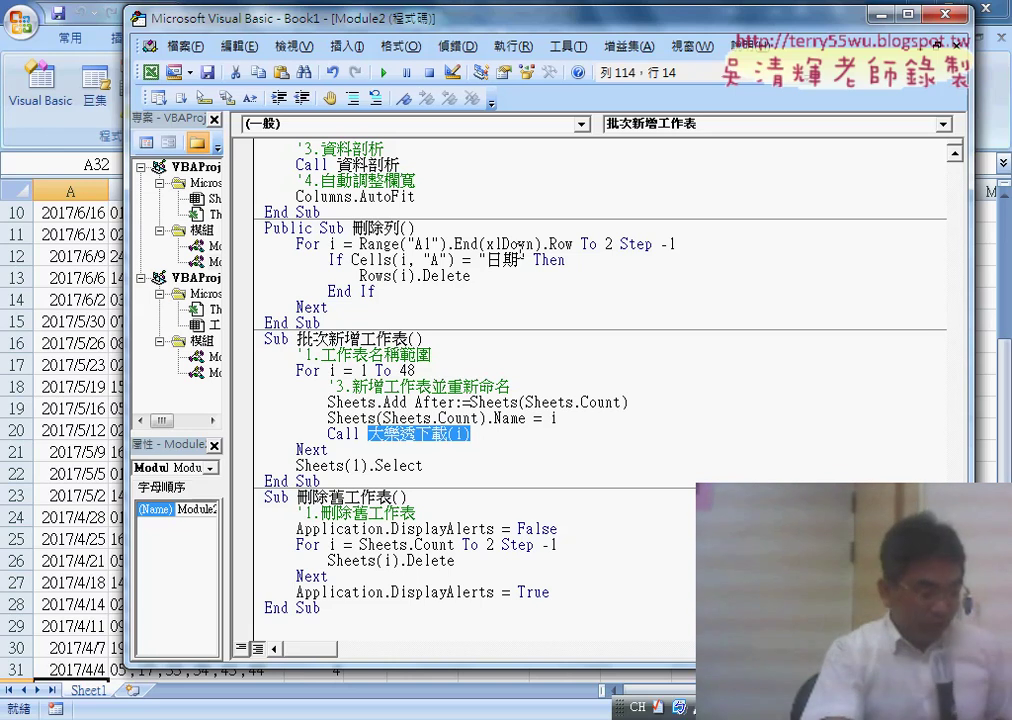
pyautogui.click(513, 419)
pyautogui.moveTo(471, 434); pyautogui.dragTo(328, 434)
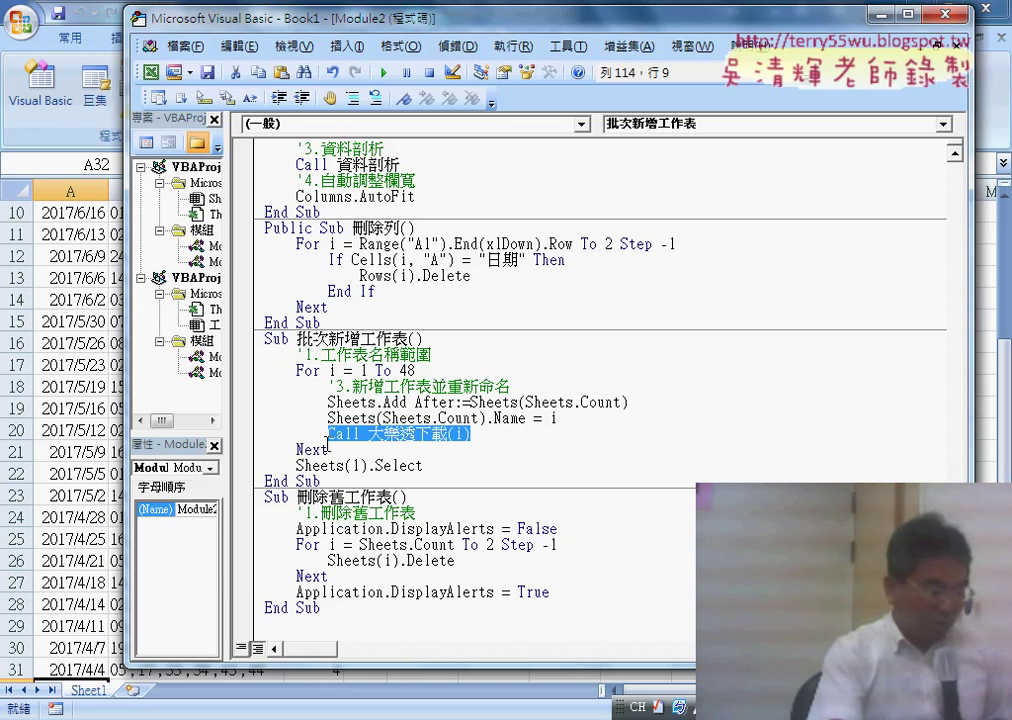
pyautogui.click(478, 436)
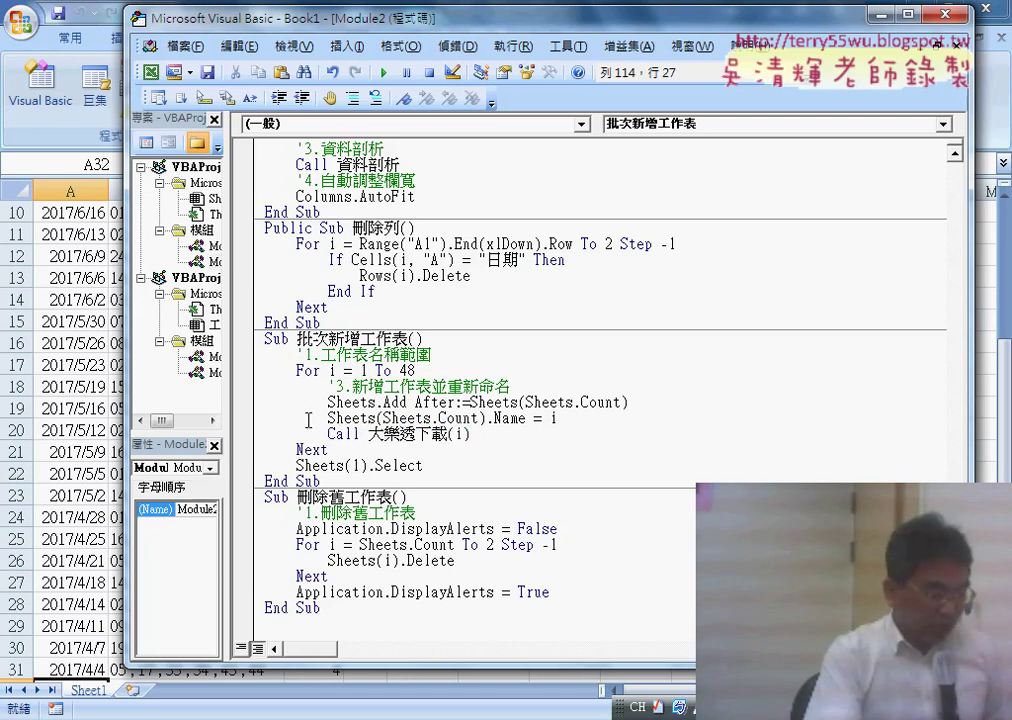
# Set a breakpoint on the Call line, run, and step through the first 大樂透下載 download with F8
pyautogui.click(243, 434)
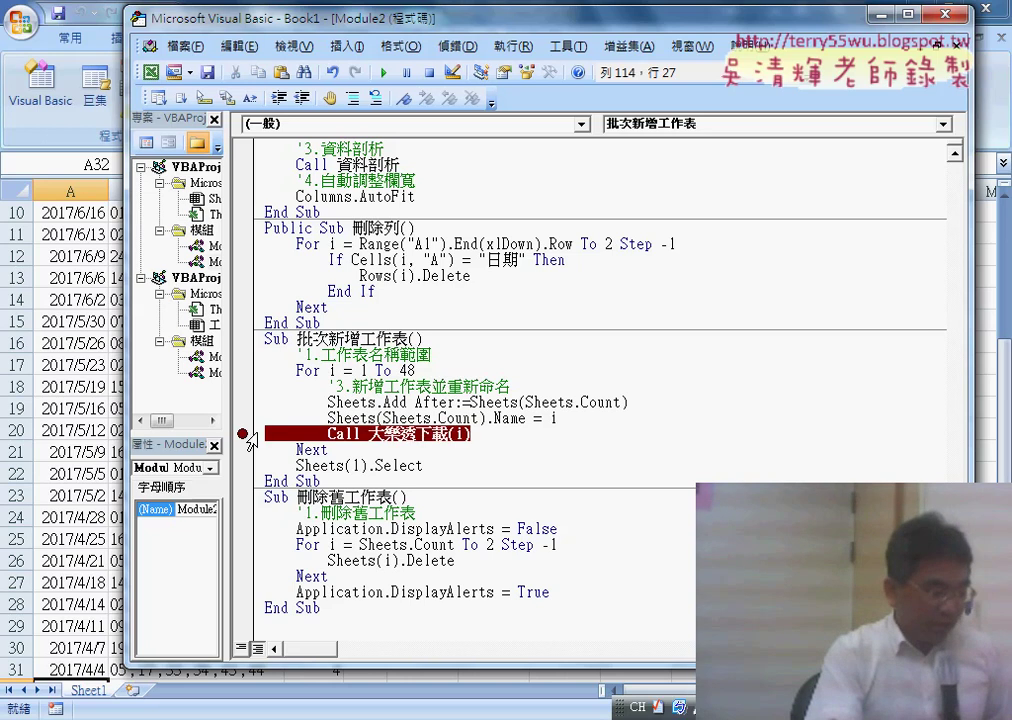
pyautogui.click(388, 74)
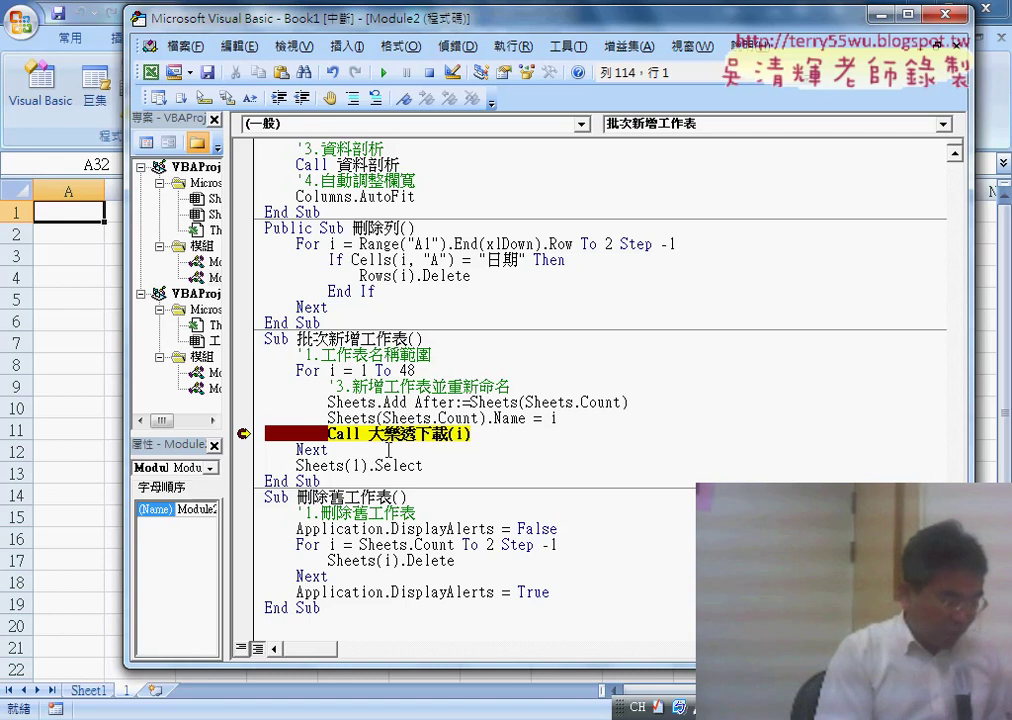
pyautogui.press('F8')
pyautogui.press('F8')
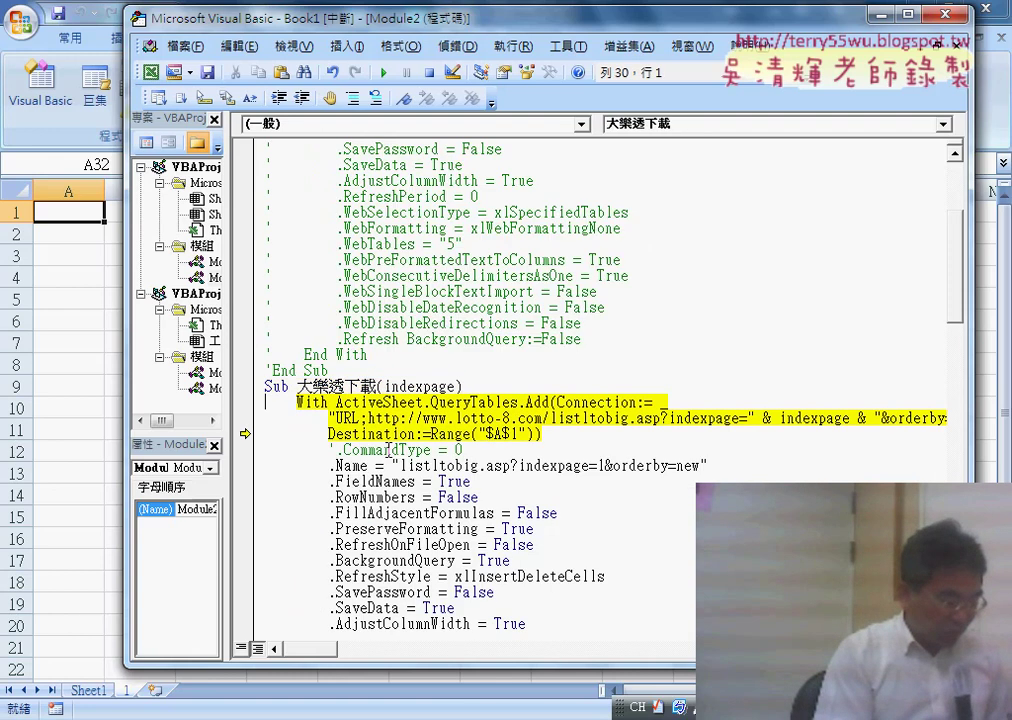
pyautogui.press('F8')
pyautogui.press('F8')
pyautogui.press('F8')
pyautogui.press('F8')
pyautogui.press('F8')
pyautogui.press('F8')
pyautogui.press('F8')
pyautogui.press('F8')
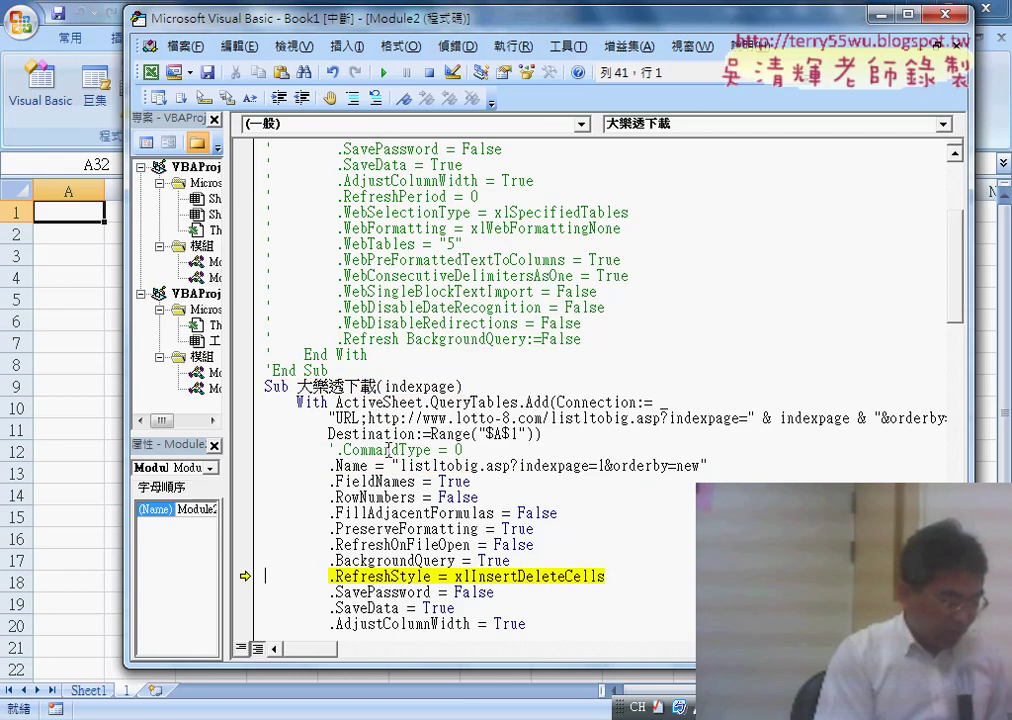
pyautogui.press('F8')
pyautogui.press('F8')
pyautogui.press('F8')
pyautogui.press('F8')
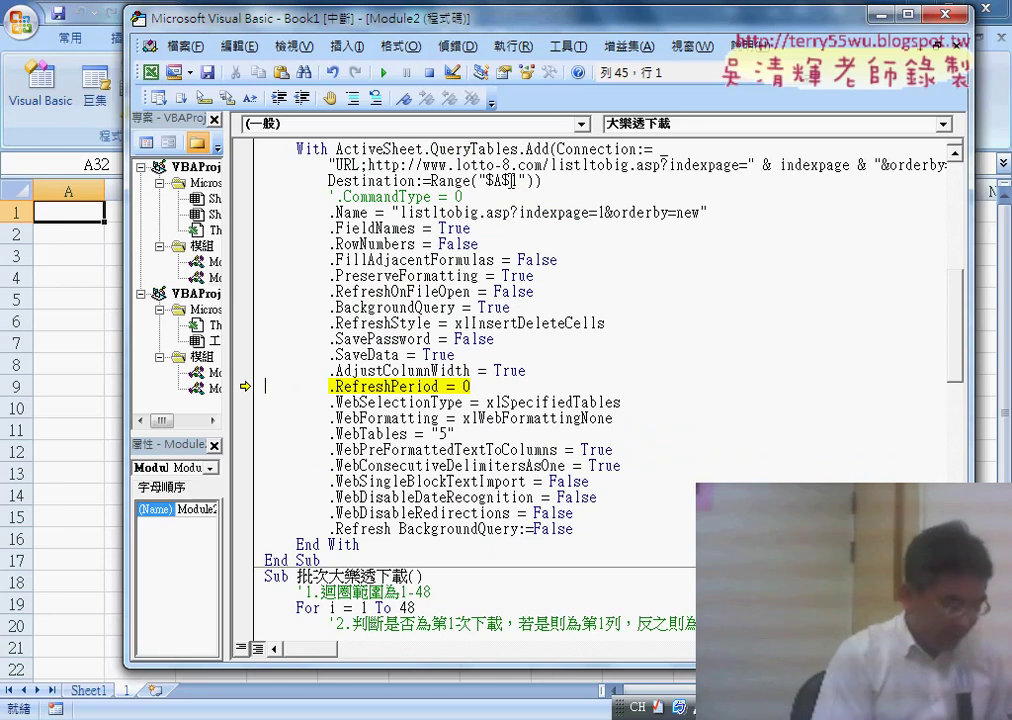
pyautogui.press('F8')
pyautogui.press('F8')
pyautogui.press('F8')
pyautogui.press('F8')
pyautogui.press('F8')
pyautogui.press('F8')
pyautogui.press('F8')
pyautogui.press('F8')
pyautogui.press('F8')
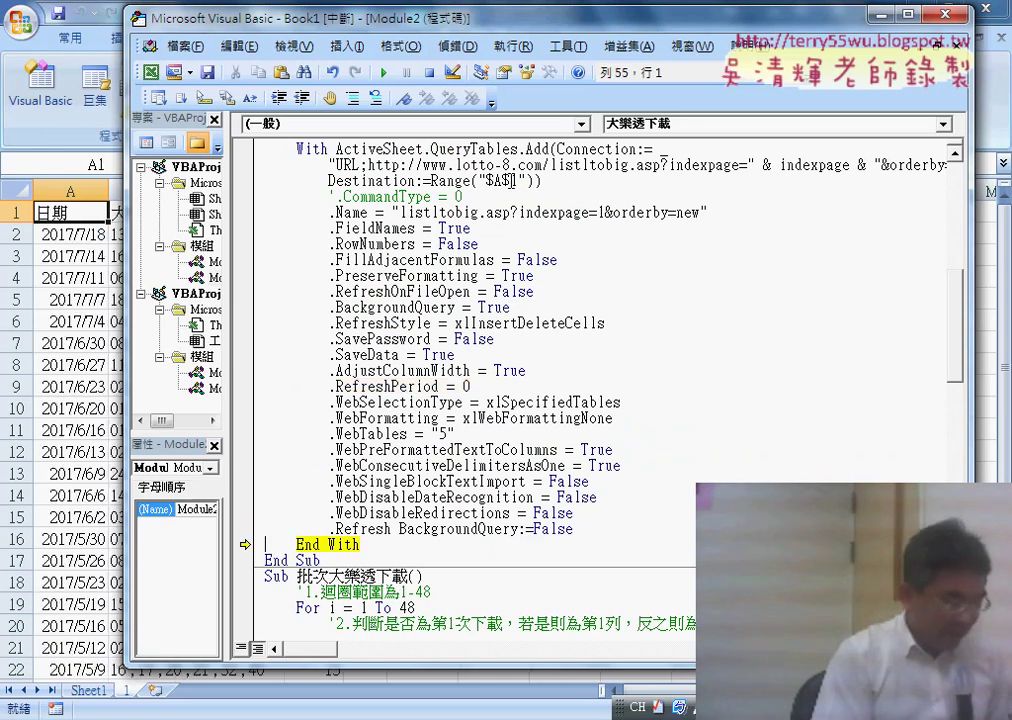
pyautogui.press('F8')
pyautogui.press('F8')
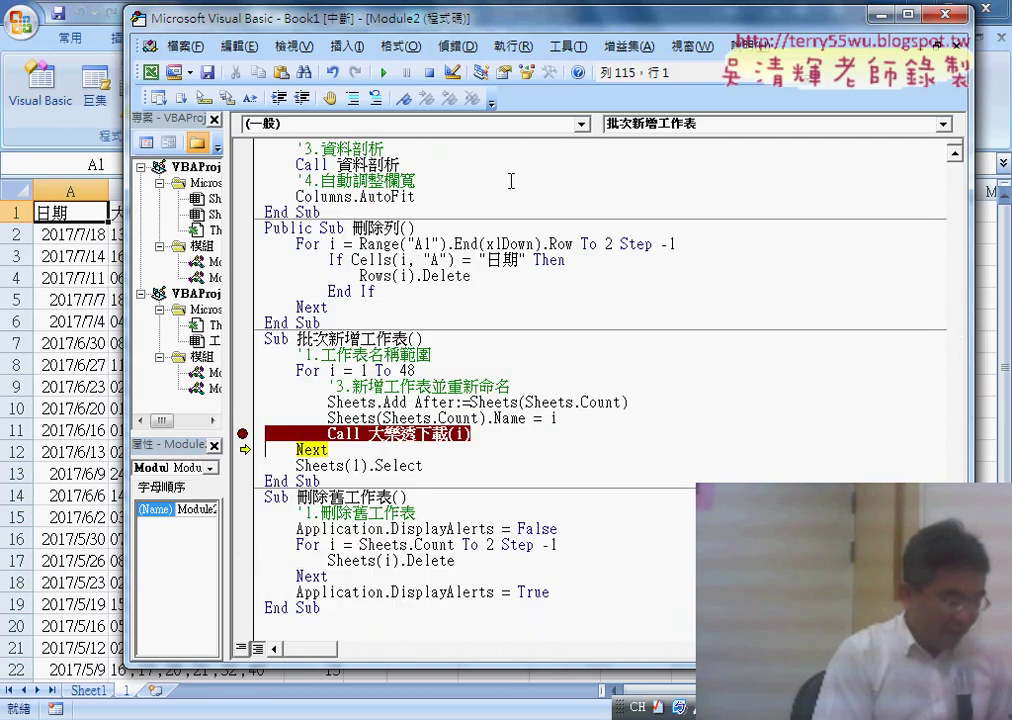
# Step through the next sheet's iteration, clear the breakpoint with F9, and finish the run with F5
pyautogui.press('F8')
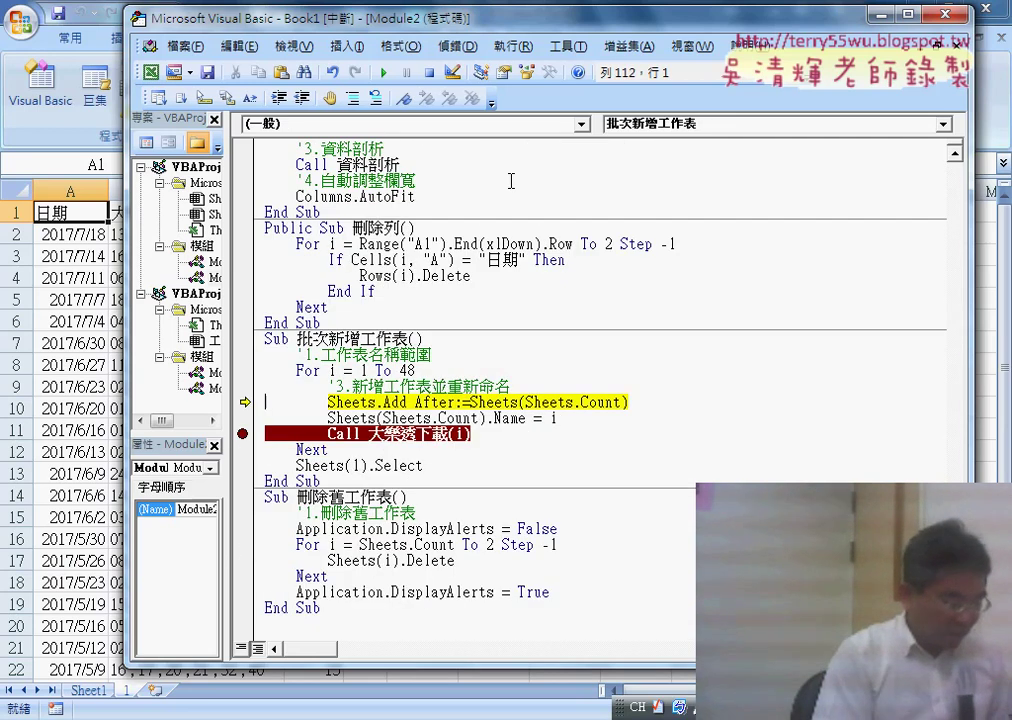
pyautogui.press('F8')
pyautogui.press('F8')
pyautogui.press('F8')
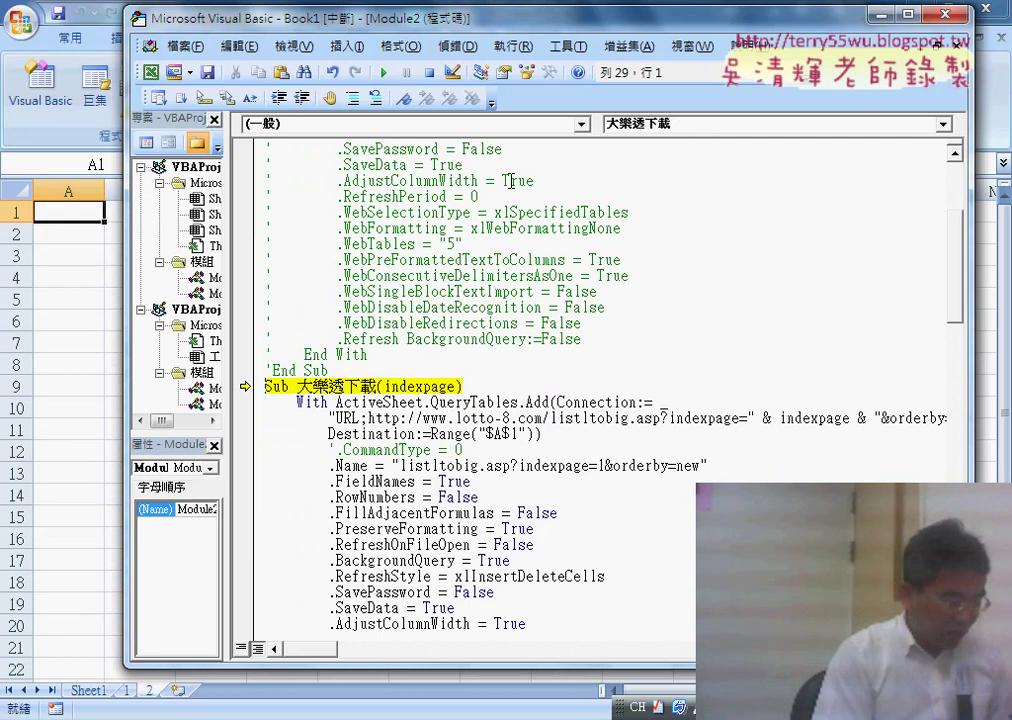
pyautogui.press('F8')
pyautogui.press('F8')
pyautogui.press('F8')
pyautogui.press('F8')
pyautogui.press('F8')
pyautogui.press('F8')
pyautogui.press('F8')
pyautogui.press('F8')
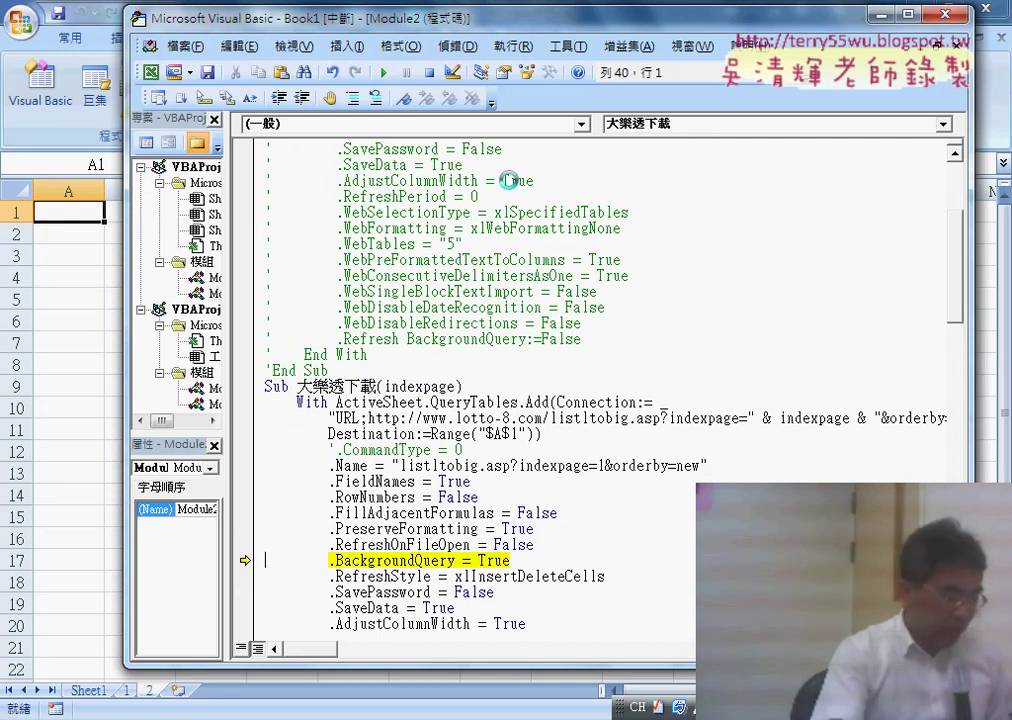
pyautogui.press('F8')
pyautogui.press('F8')
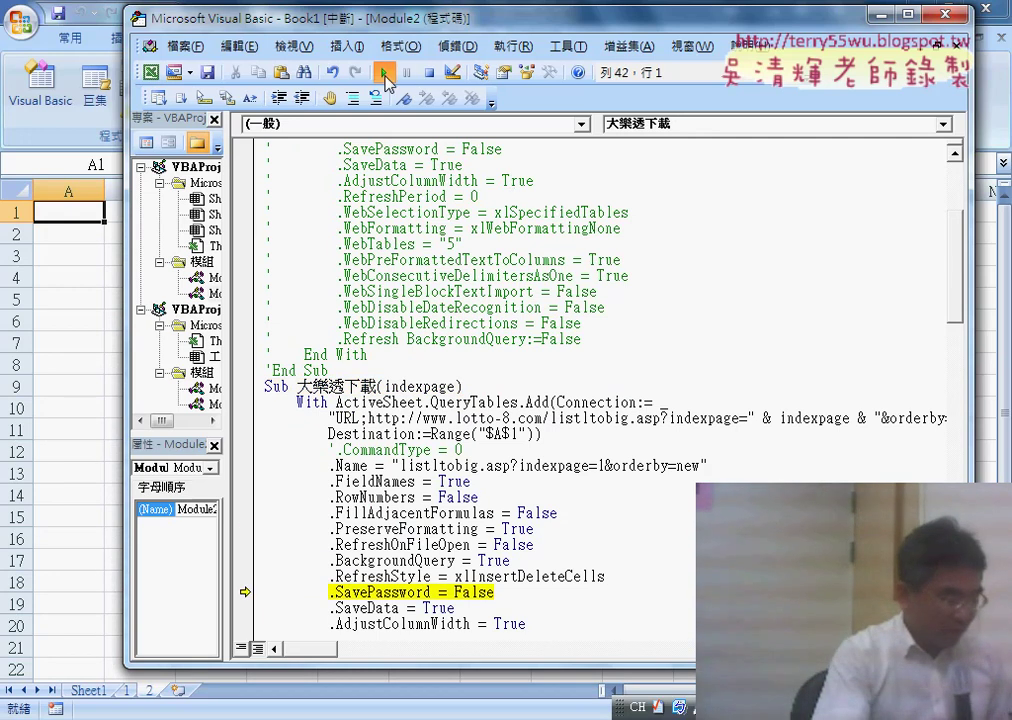
pyautogui.click(384, 74)
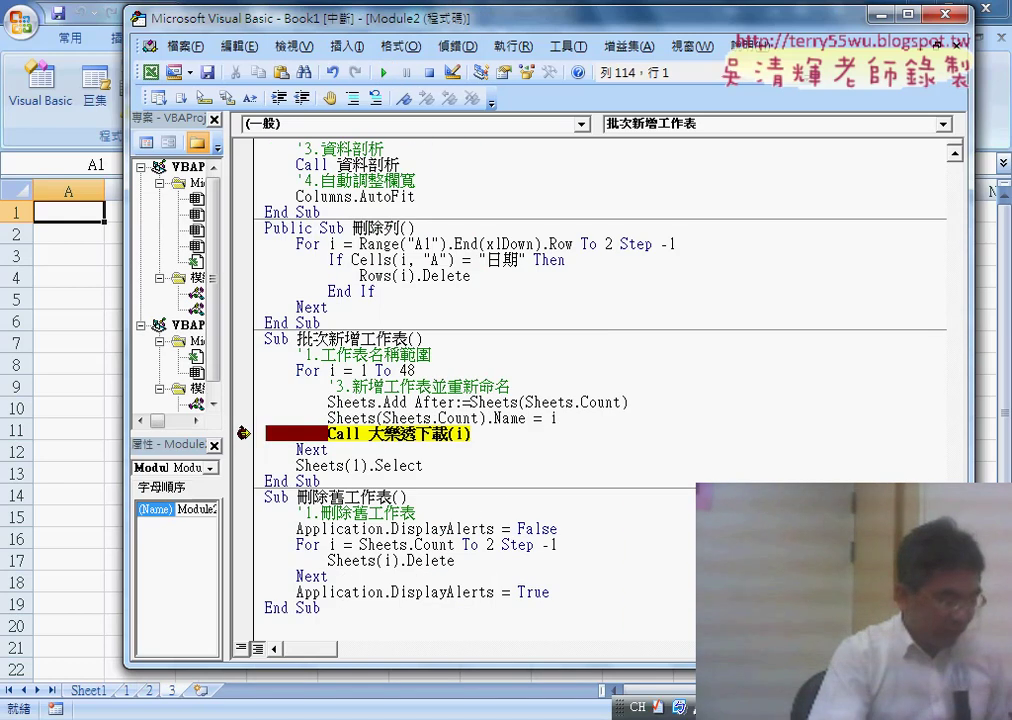
pyautogui.press('F9')
pyautogui.press('F5')
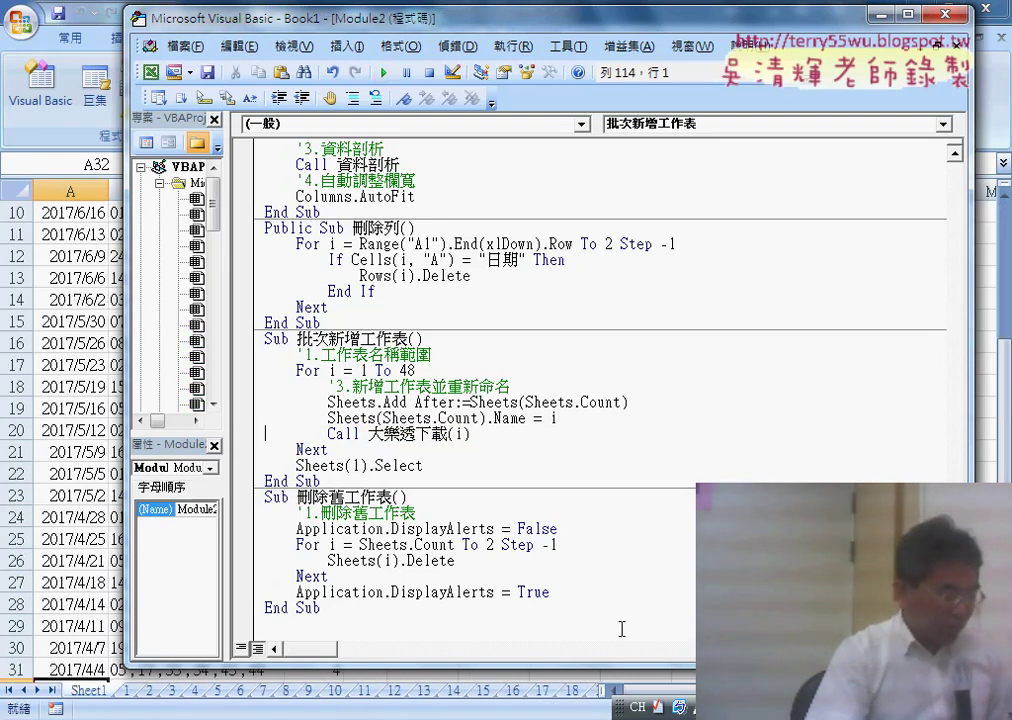
# Compare the lottery data on sheets 1, 2 and 3, ending back on sheet 1
pyautogui.click(127, 690)
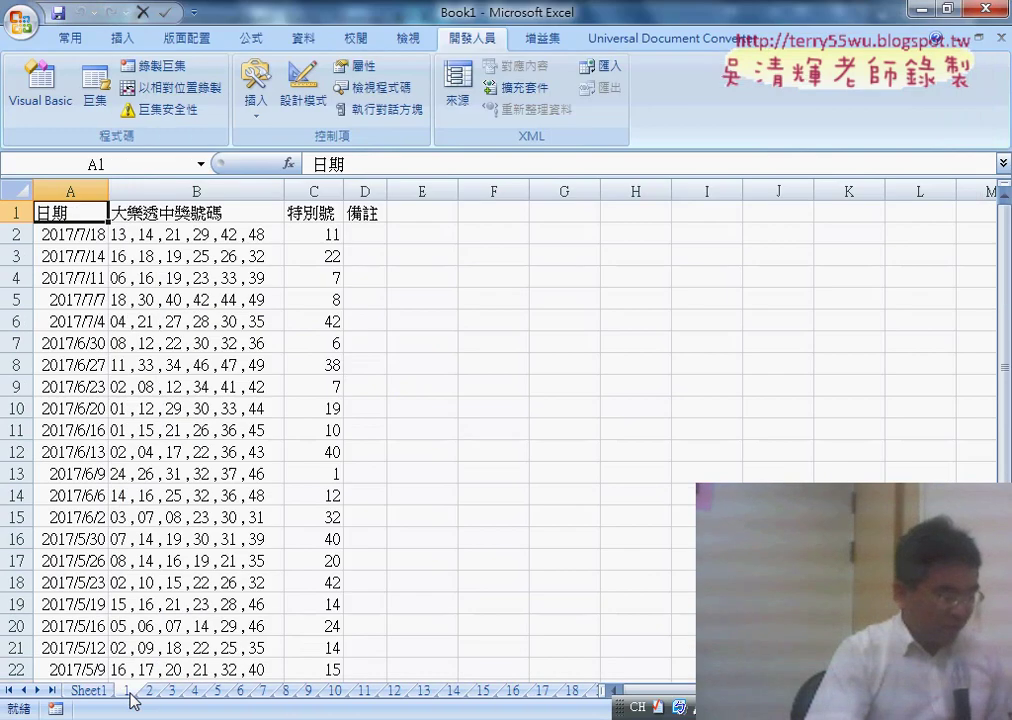
pyautogui.scroll(-2, 194, 440)
pyautogui.scroll(-3, 194, 440)
pyautogui.scroll(-1, 194, 440)
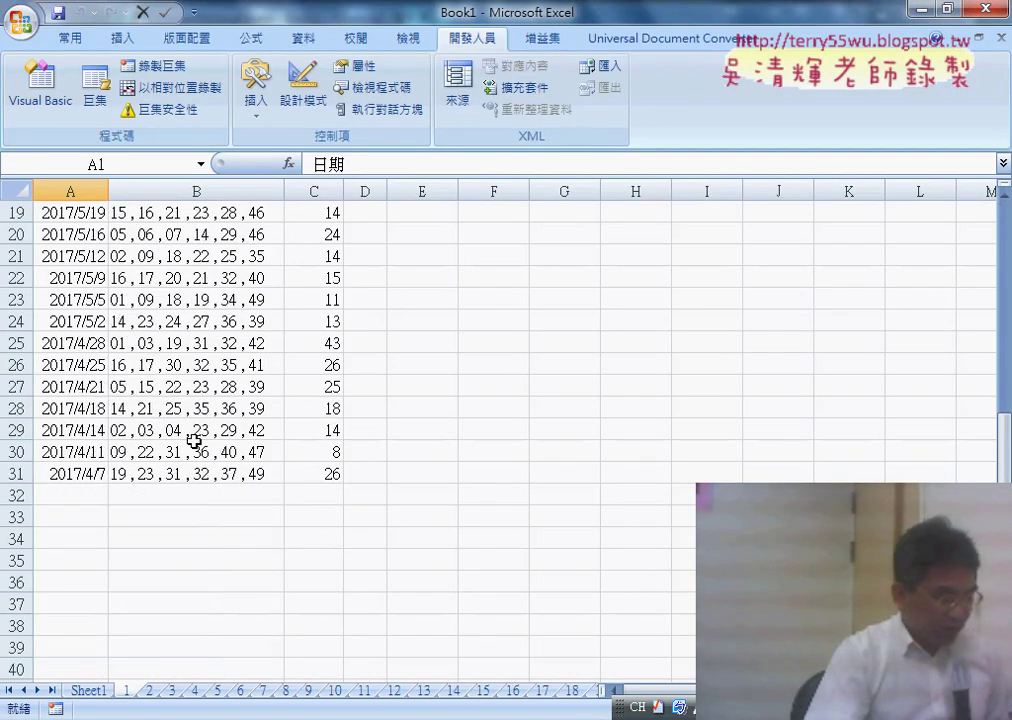
pyautogui.click(150, 690)
pyautogui.click(173, 690)
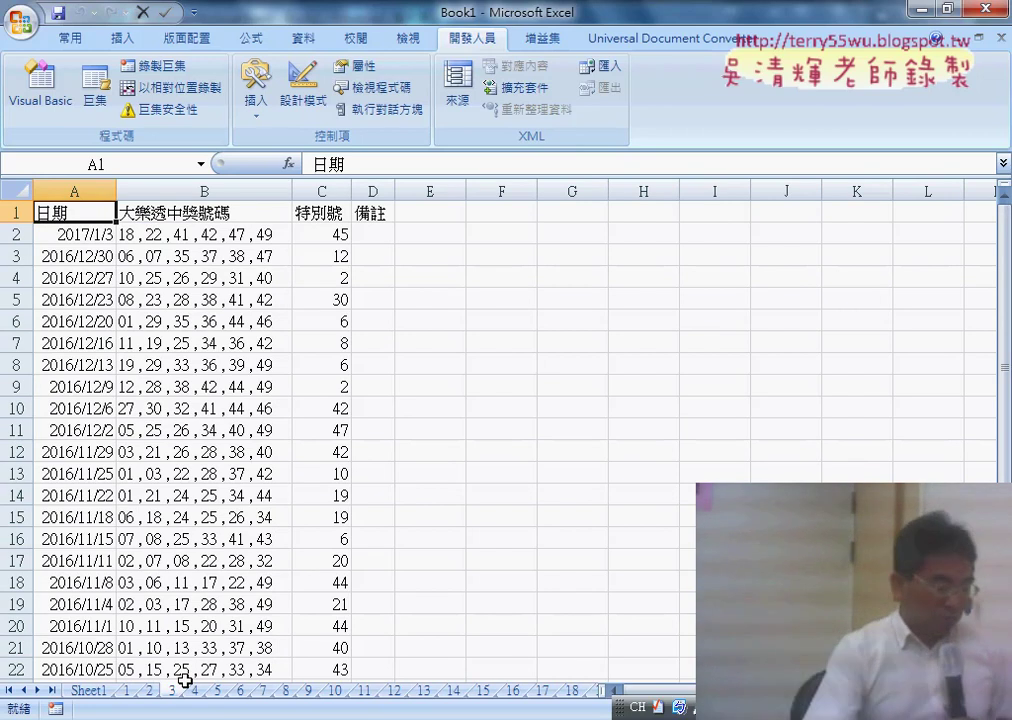
pyautogui.click(127, 690)
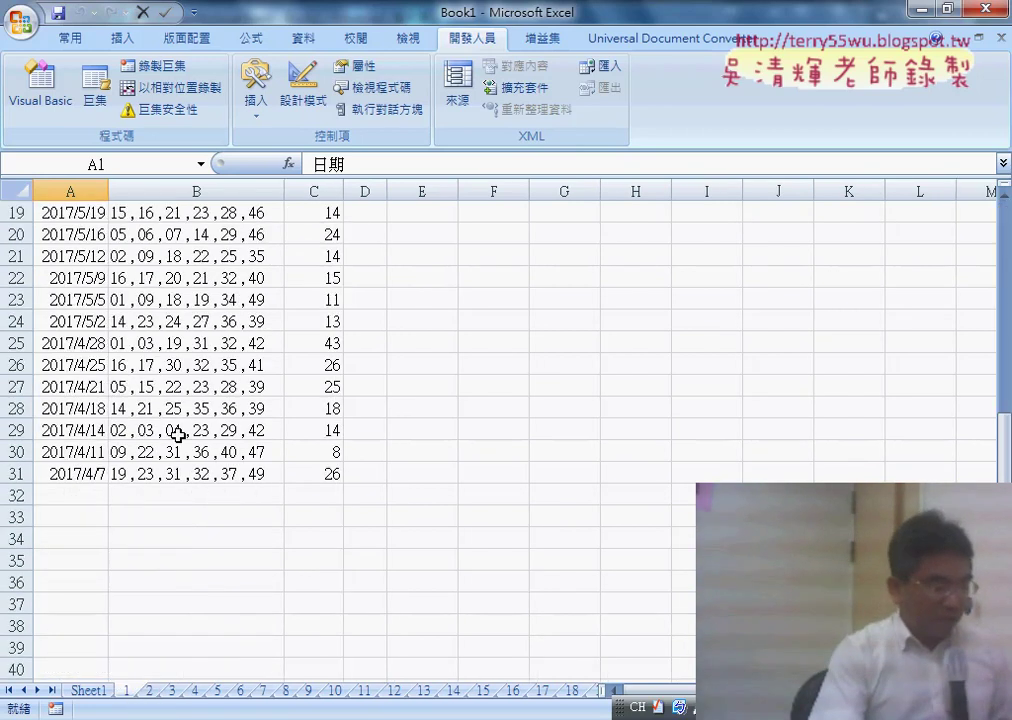
pyautogui.scroll(6, 185, 297)
# Select cell B2's winning numbers, then bring the browser to the front
pyautogui.moveTo(193, 244); pyautogui.dragTo(201, 240)
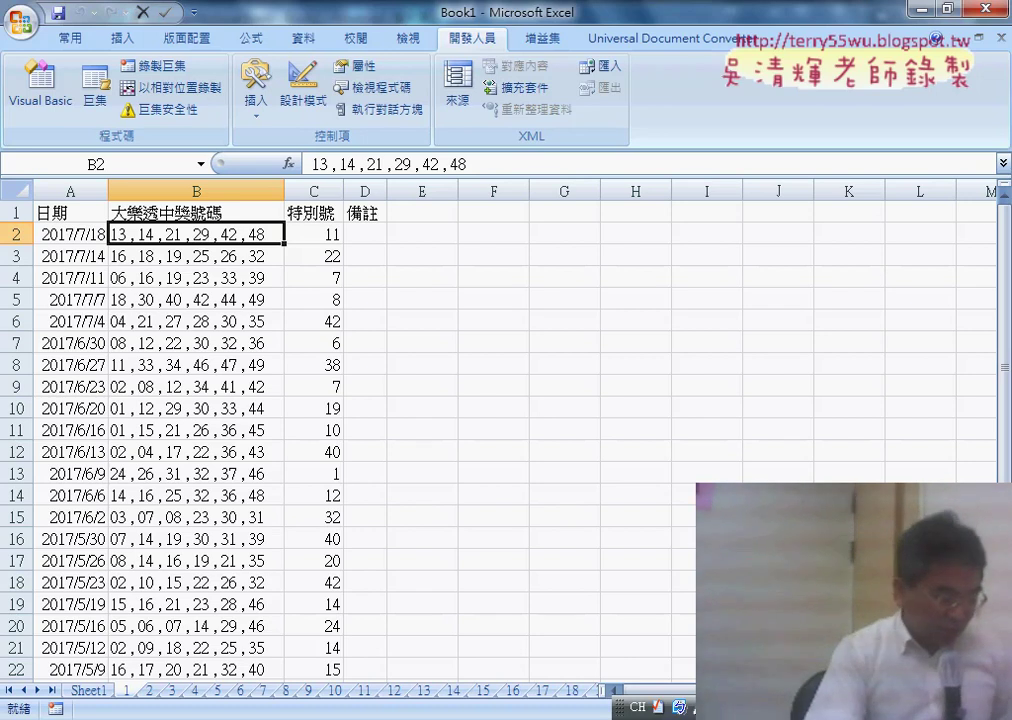
pyautogui.moveTo(458, 710)
pyautogui.click(468, 650)
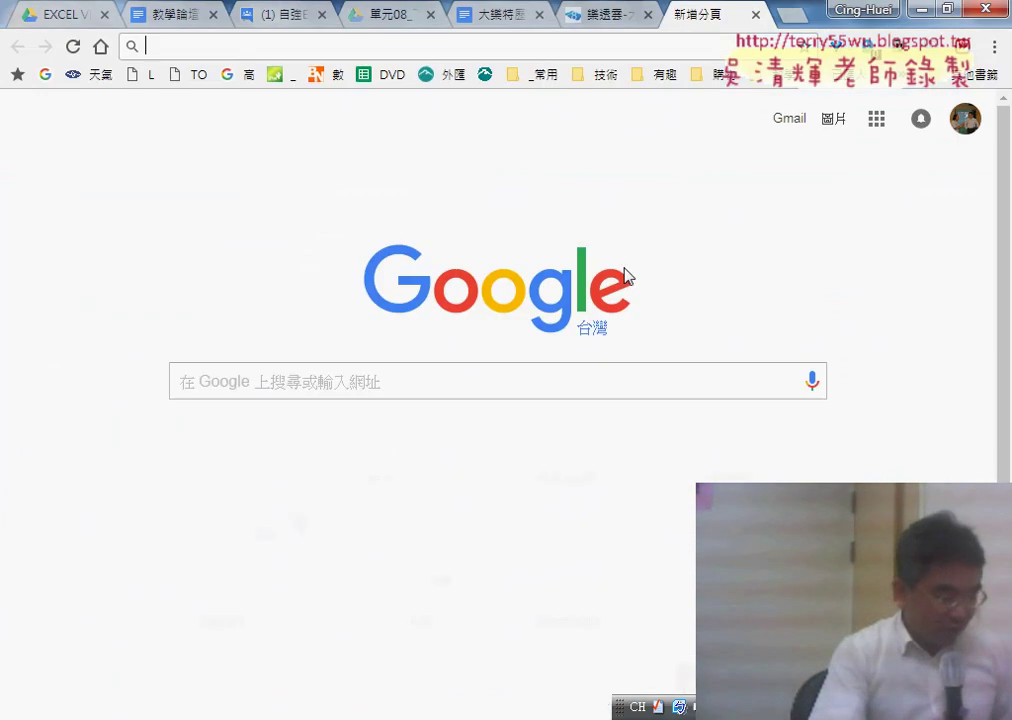
# Back in the code notes, highlight the Sub 批次新增工作表() code and scroll to 2.用CALL呼叫公用程序
pyautogui.click(756, 15)
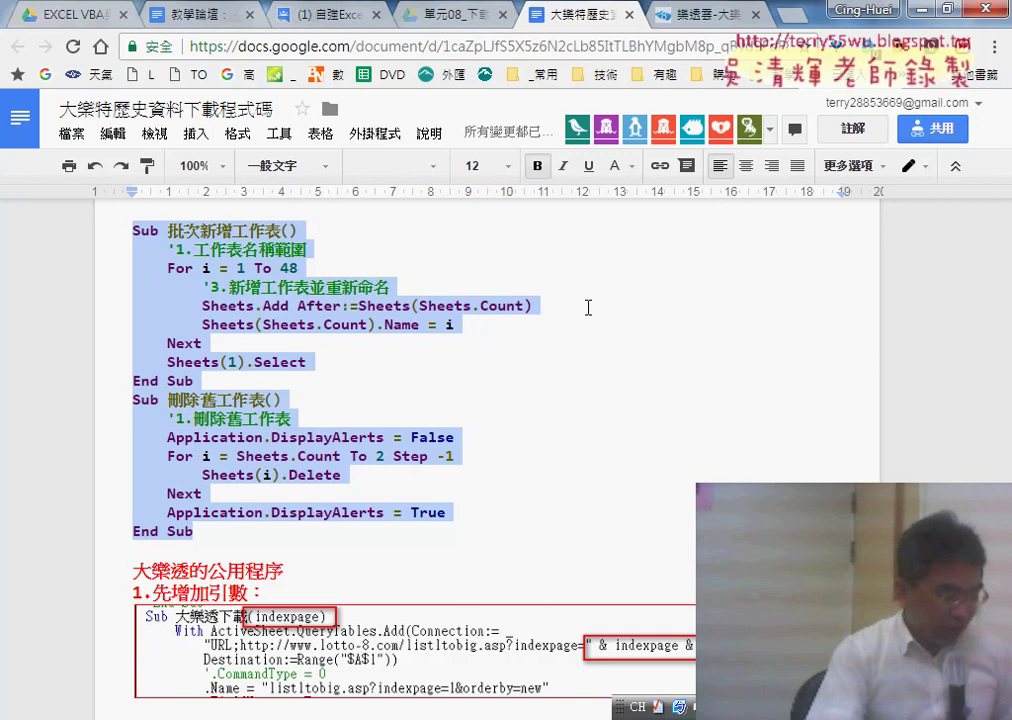
pyautogui.click(329, 398)
pyautogui.moveTo(205, 533); pyautogui.dragTo(99, 226)
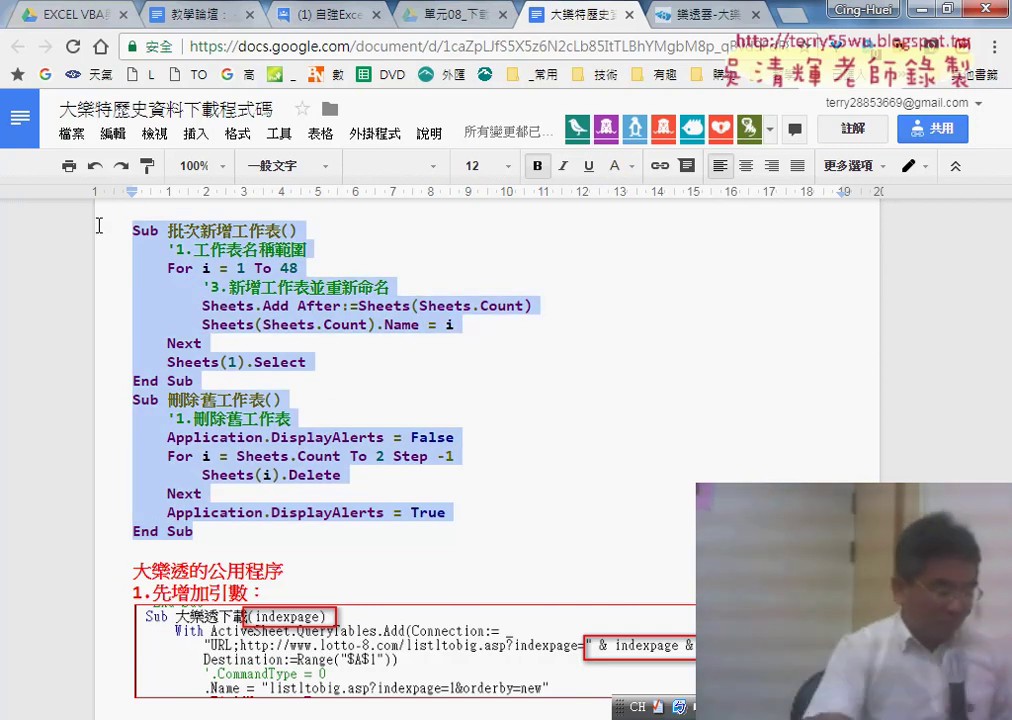
pyautogui.scroll(-3, 113, 231)
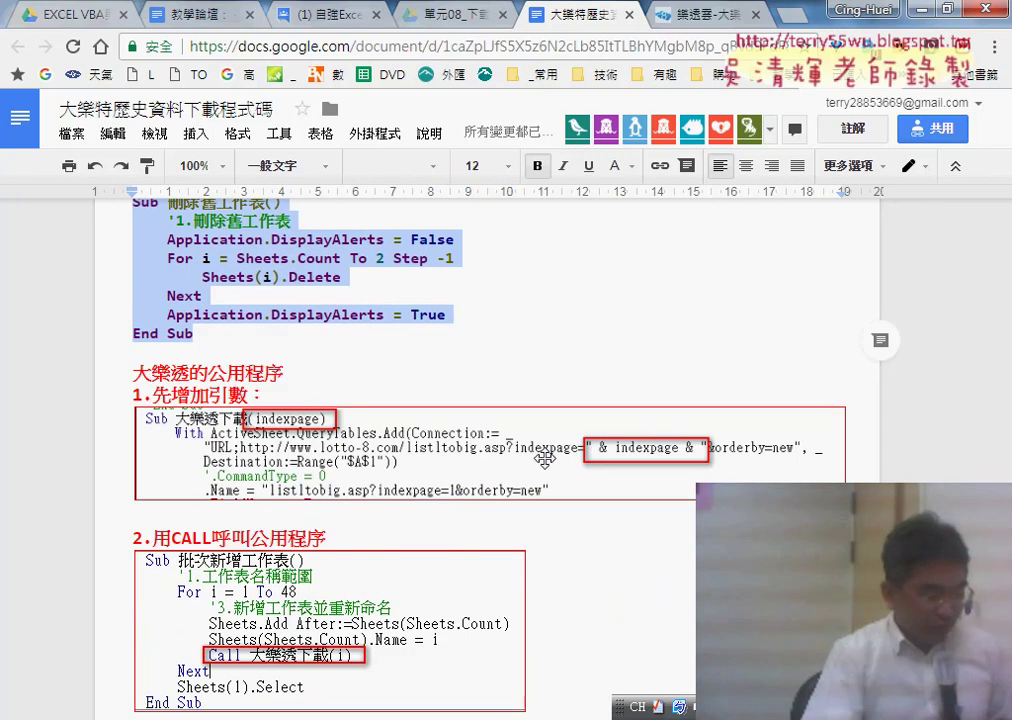
pyautogui.scroll(-3, 545, 458)
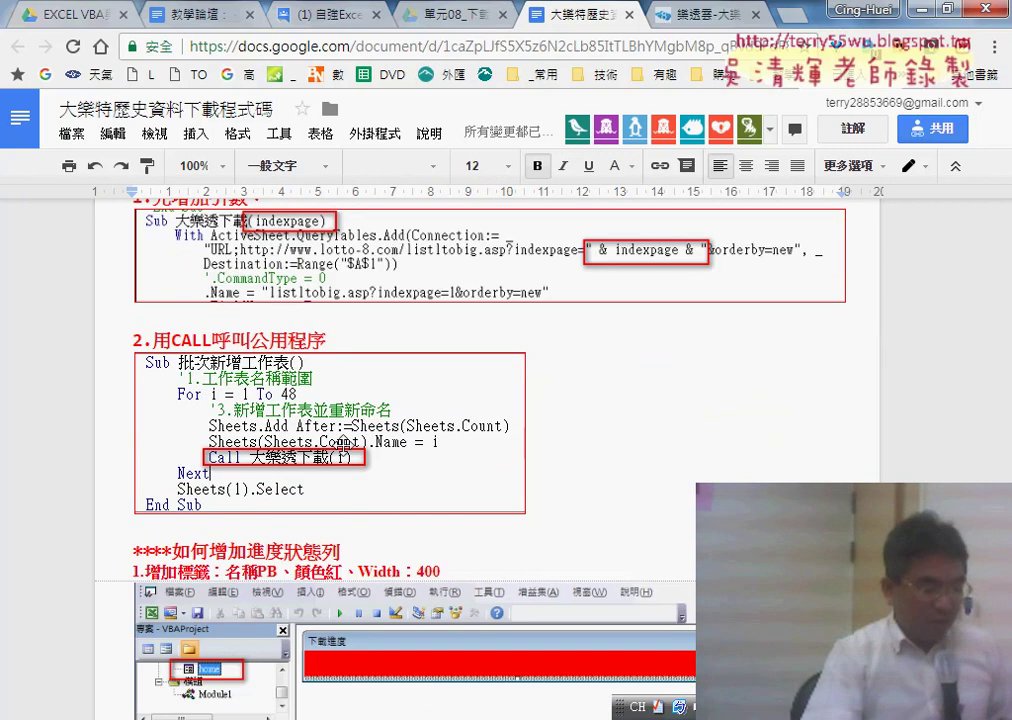